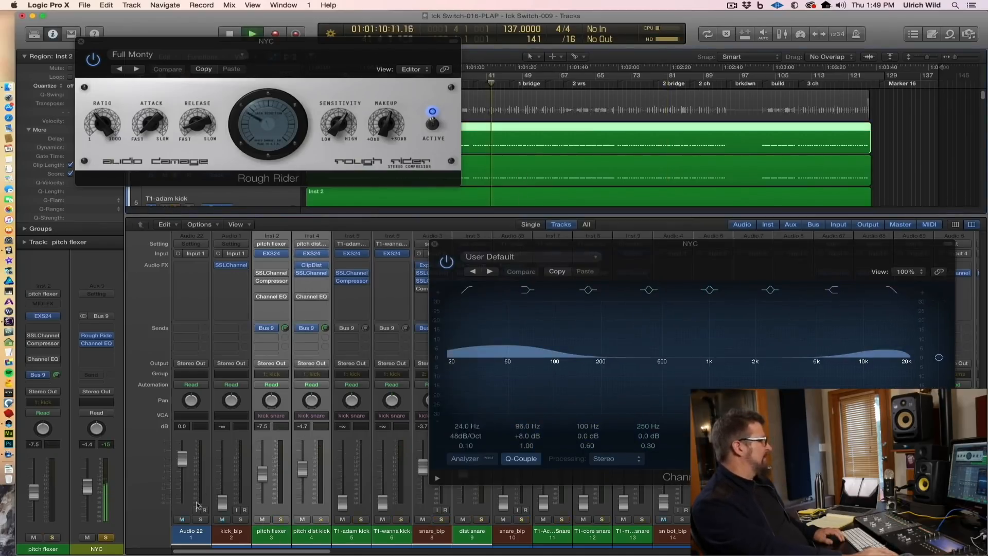
Step: Move the Channel EQ window clear of the mixer strips and audition the soloed NYC bus with its Channel EQ bypassed
drag(575, 256, 538, 67)
key(space)
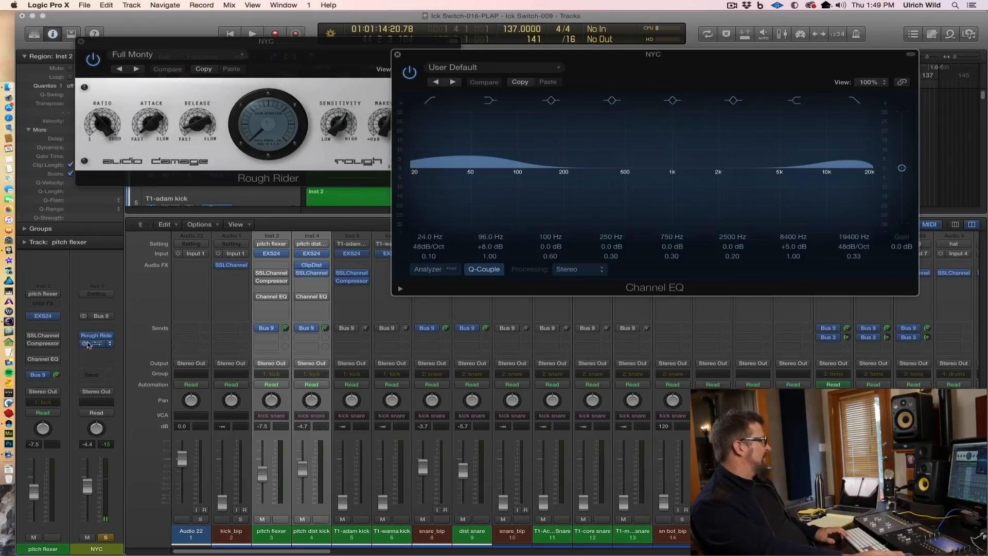
key(space)
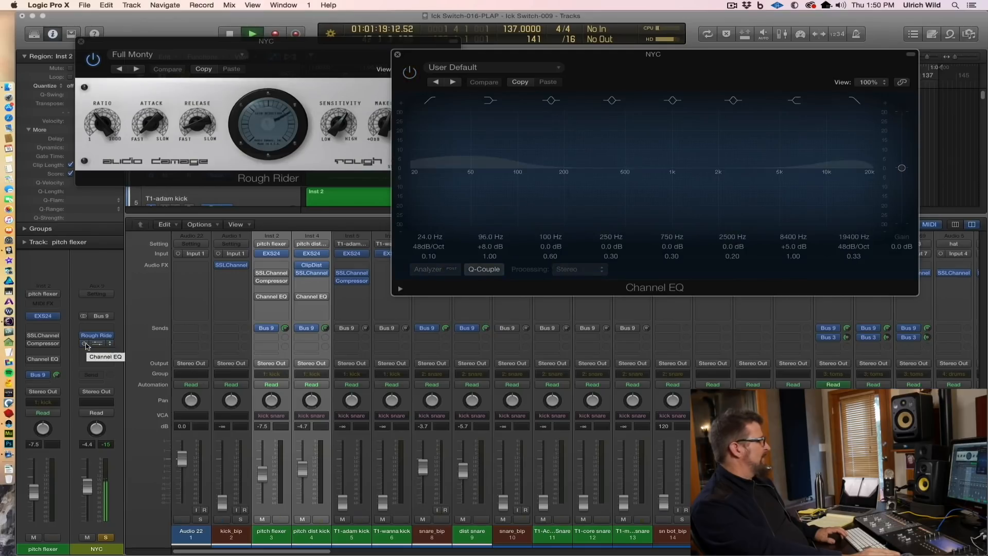
key(space)
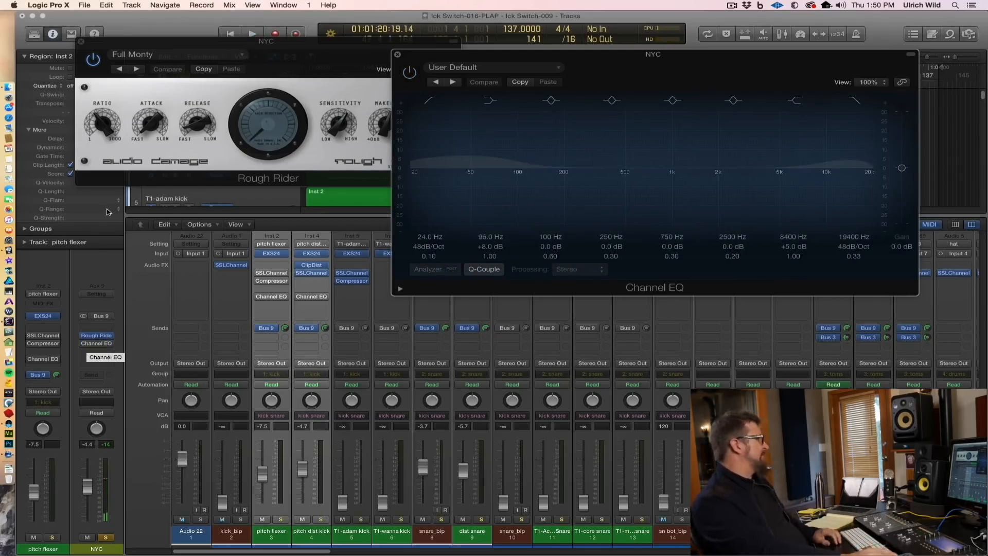
Step: Bring the Rough Rider compressor forward, audition the NYC bus through it without EQ, and re-enable the Channel EQ
click(119, 178)
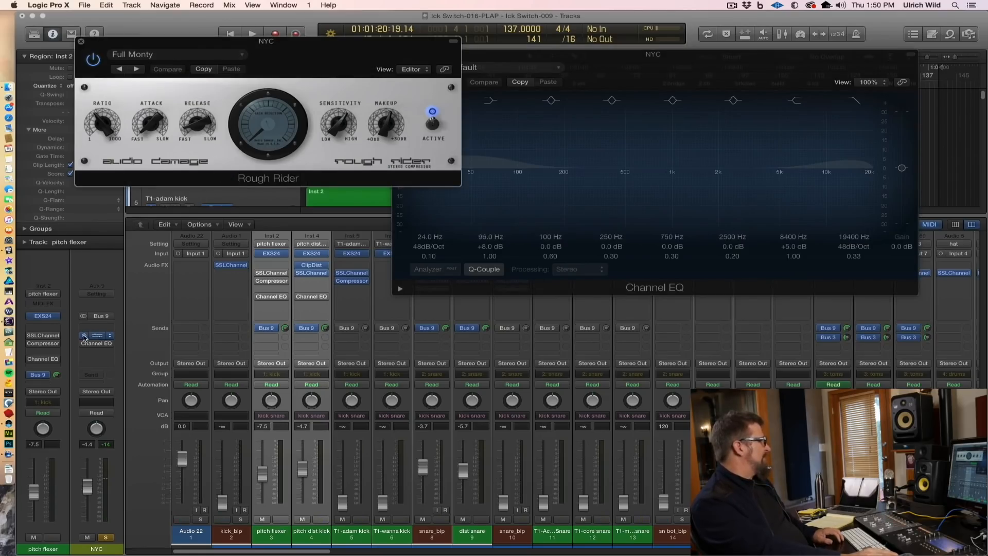
key(space)
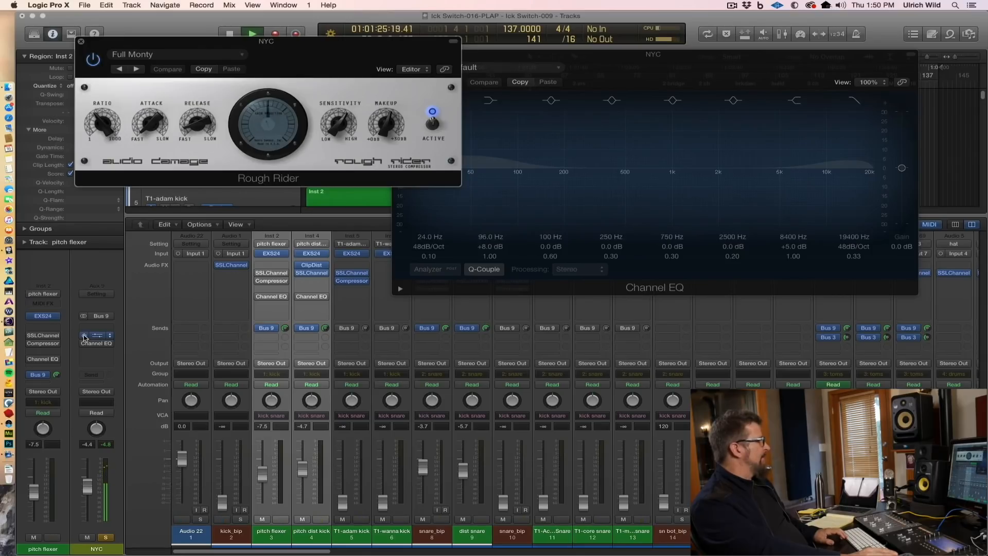
key(space)
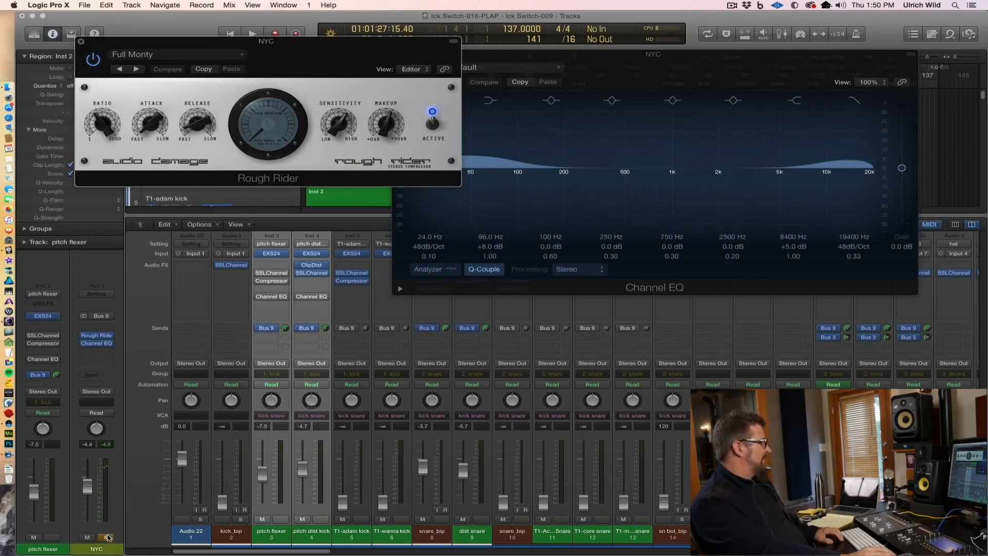
Step: Unsolo the NYC bus, solo the kick and snare tracks instead, and raise the NYC fader slightly to blend it in
click(107, 537)
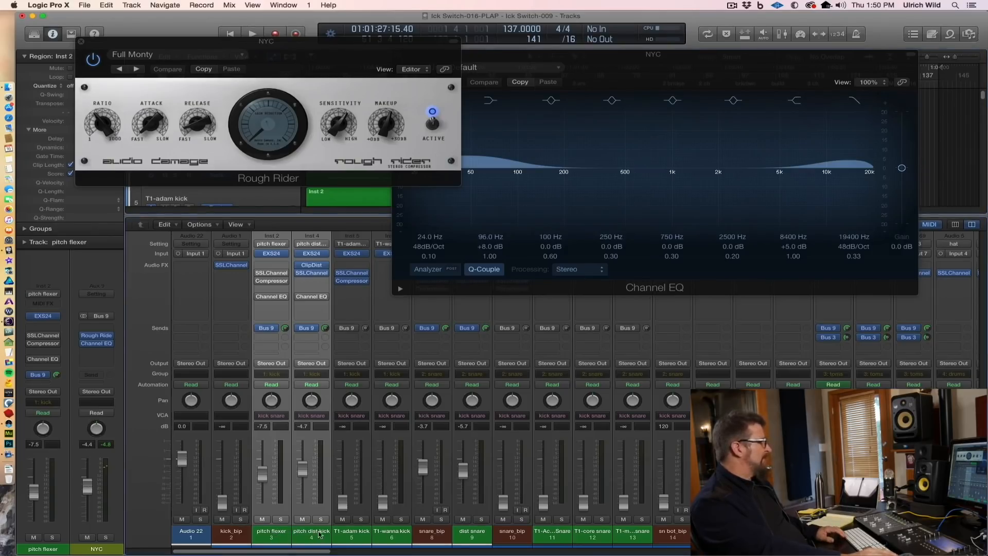
click(321, 519)
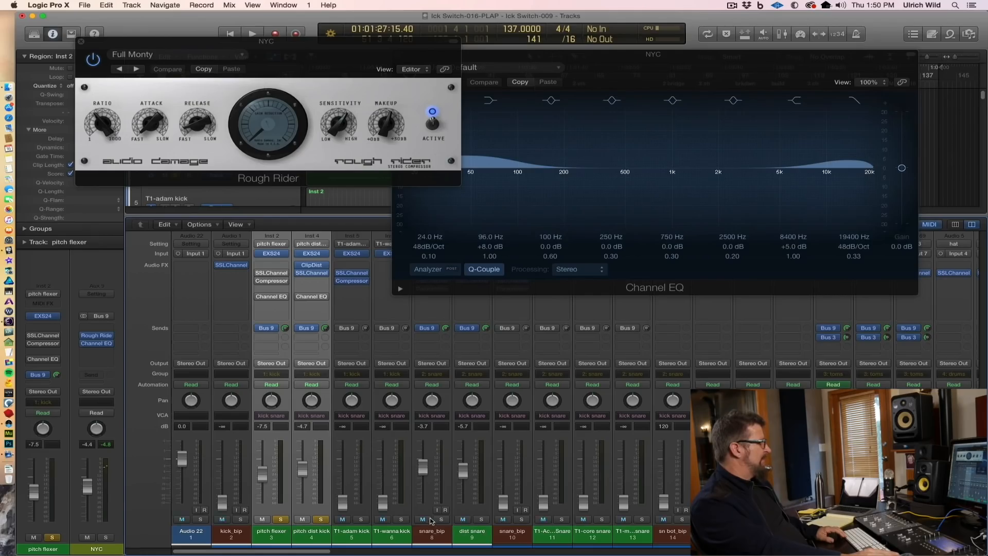
key(space)
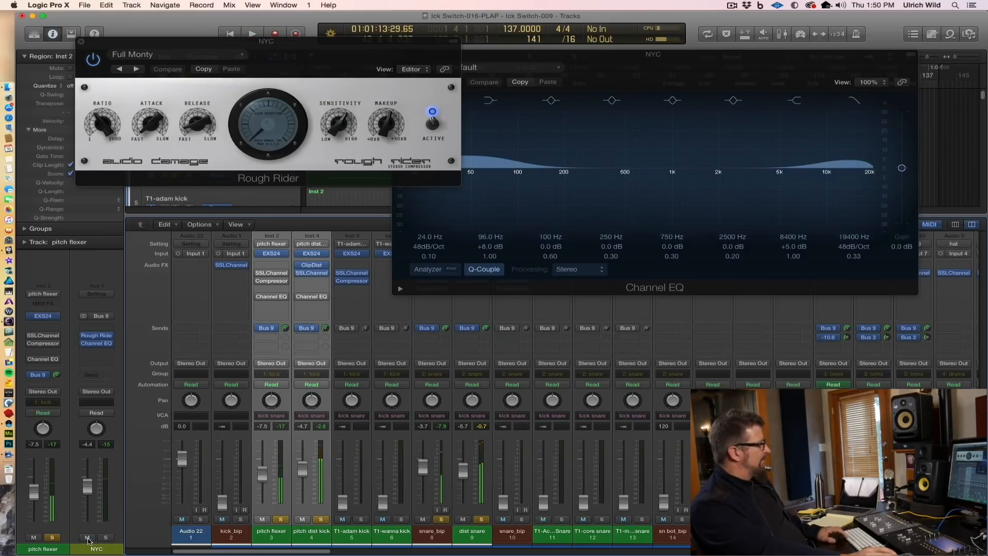
mouse_move(88, 486)
mouse_down()
mouse_move(87, 520)
mouse_move(87, 476)
mouse_up()
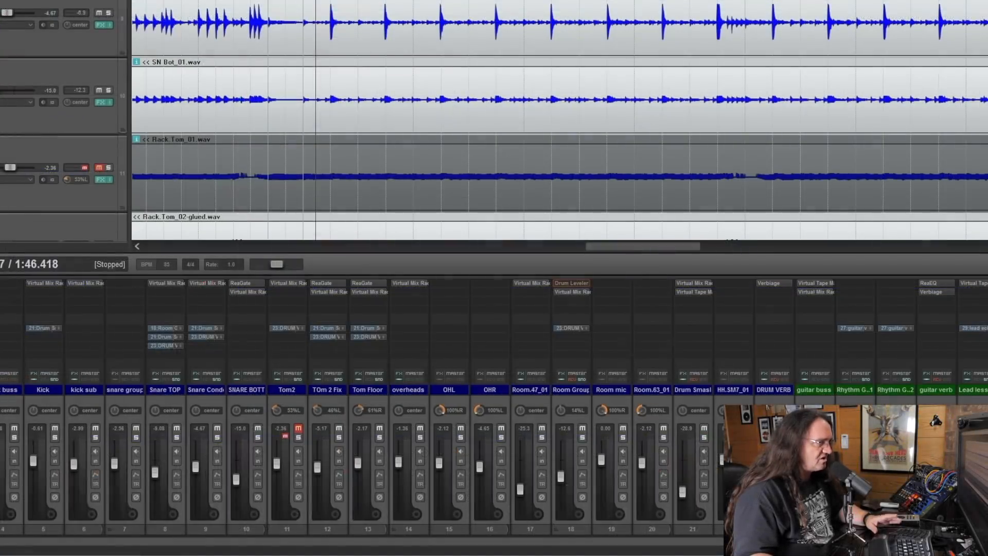
Step: In REAPER, play the song and solo the snare group, followed by Snare TOP, Snare Condensor and SNARE BOTTOM one at a time
key(space)
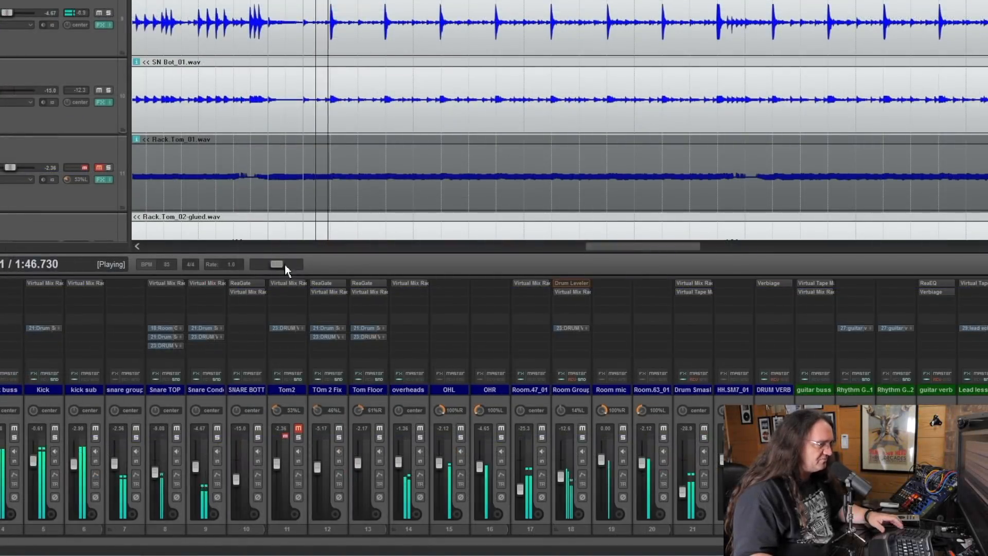
click(136, 437)
mouse_move(325, 428)
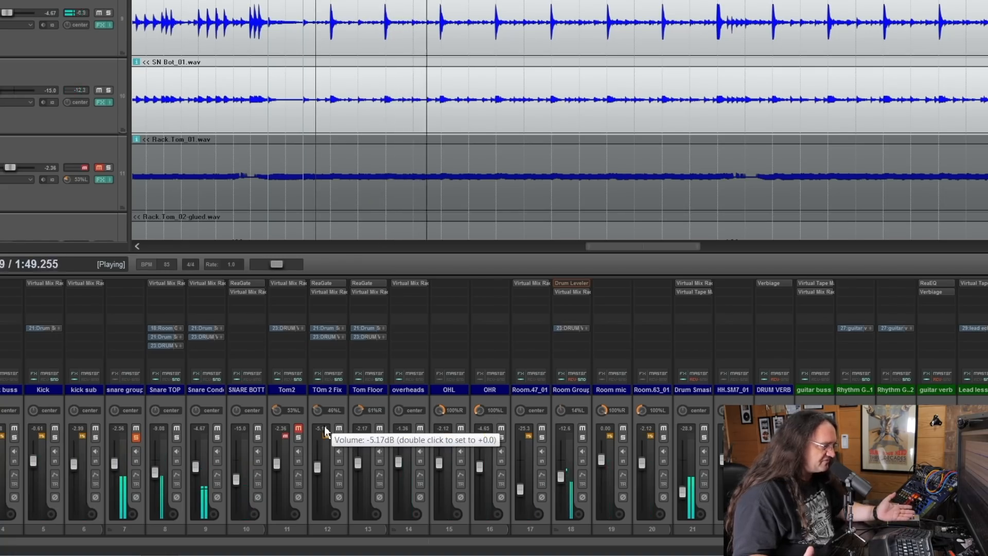
click(177, 437)
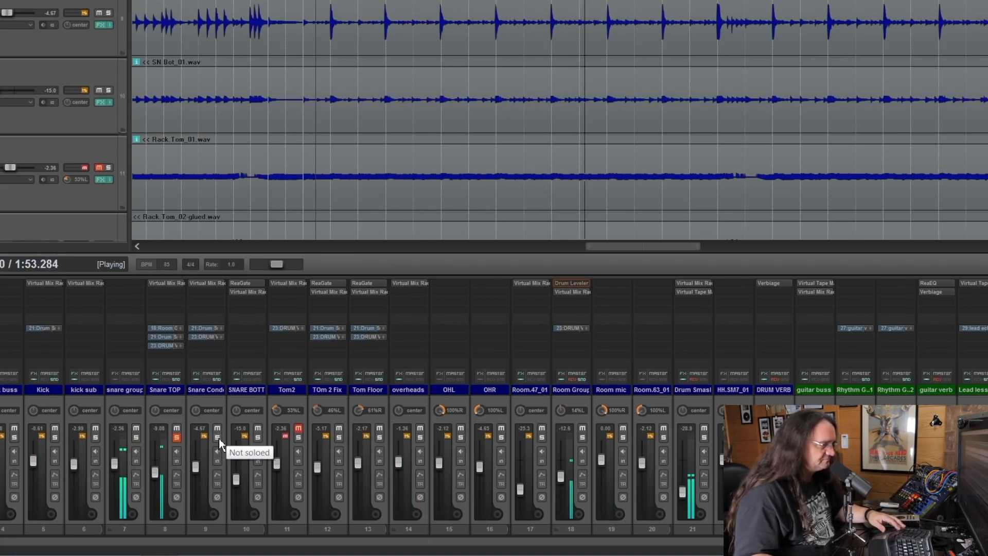
click(217, 438)
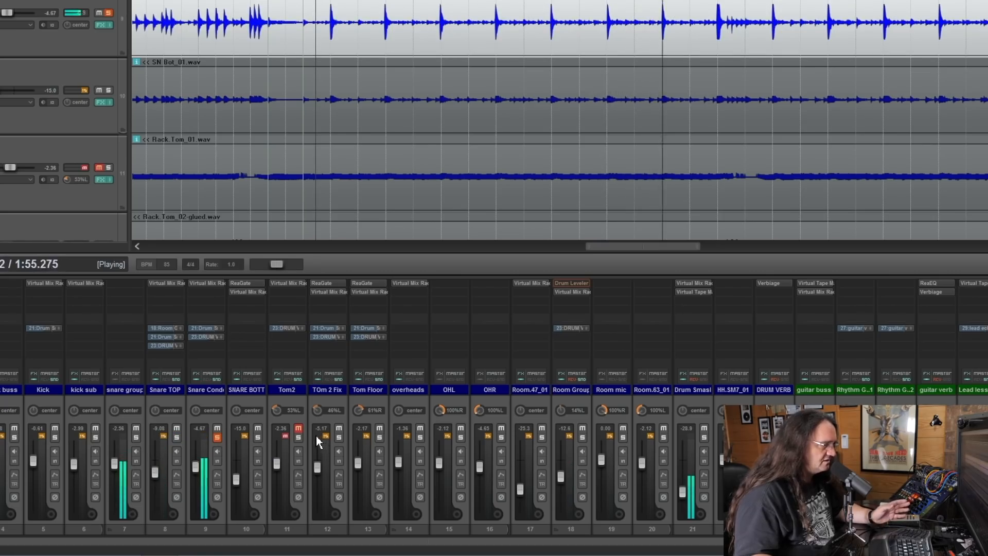
click(259, 439)
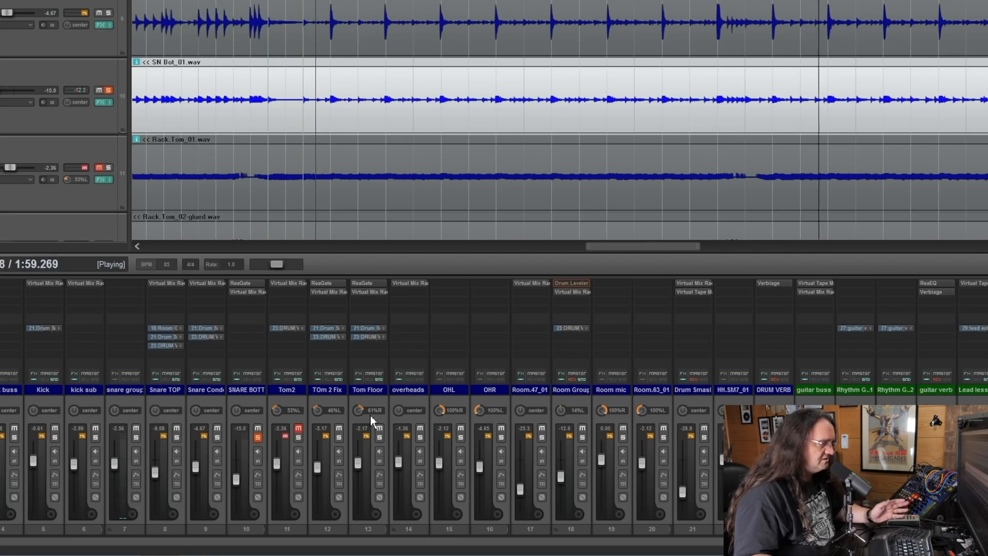
Step: Solo only Snare TOP for playback, mute the Drum Smasher and DRUM VERB tracks, and leave Room Group unmuted
click(176, 437)
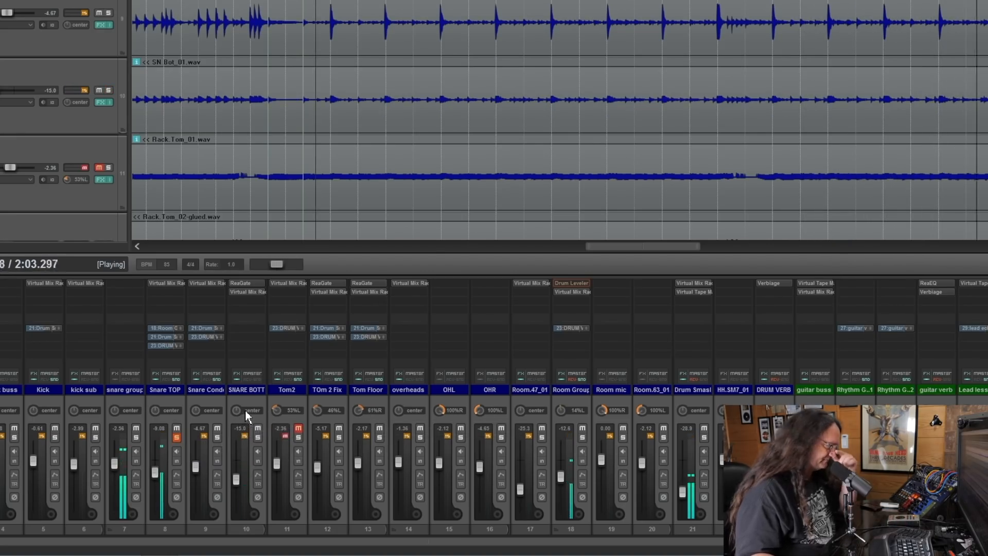
key(space)
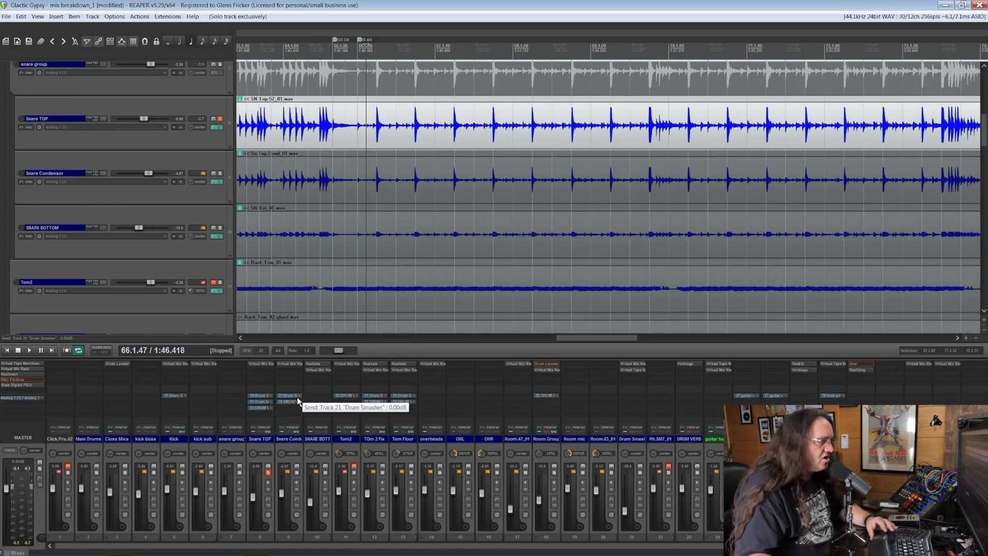
key(space)
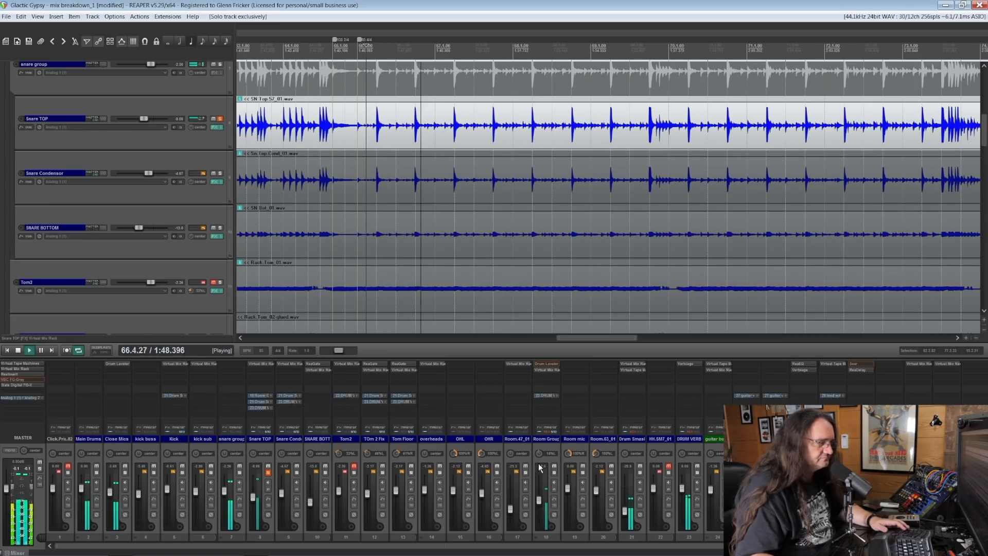
click(638, 465)
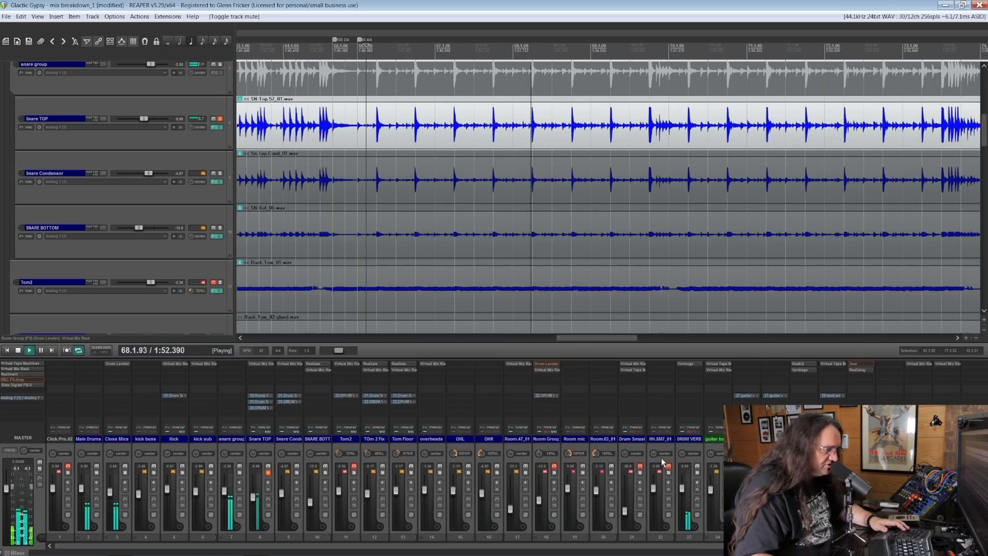
click(697, 465)
click(554, 465)
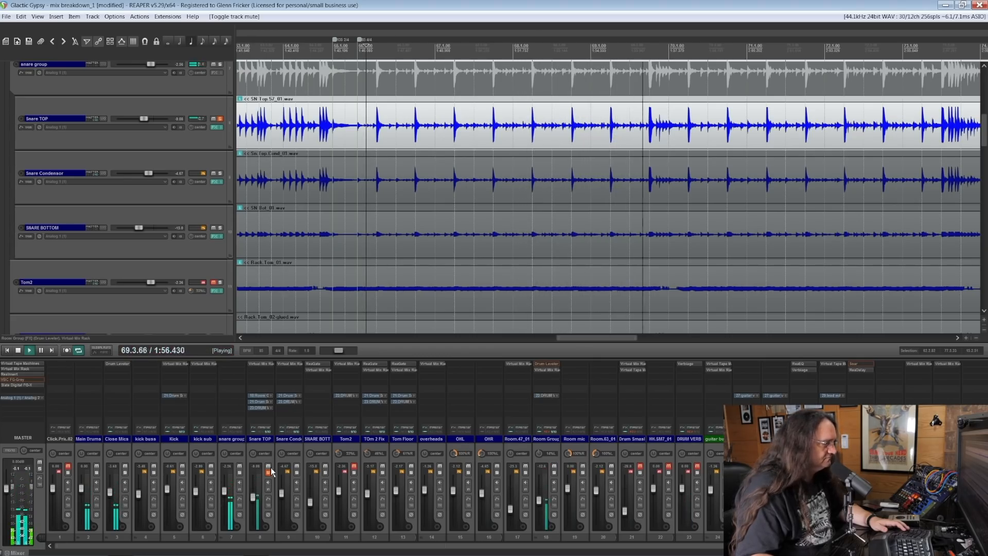
Step: Open Snare TOP's Virtual Mix Rack, bypass all four modules to compare the raw sound, and re-enable only the Virtual Channel
click(253, 427)
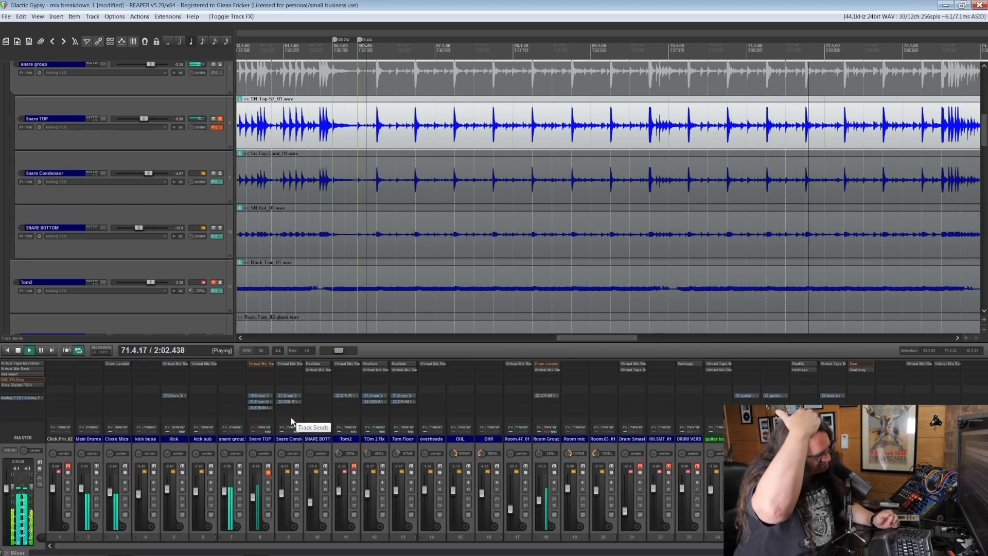
click(264, 362)
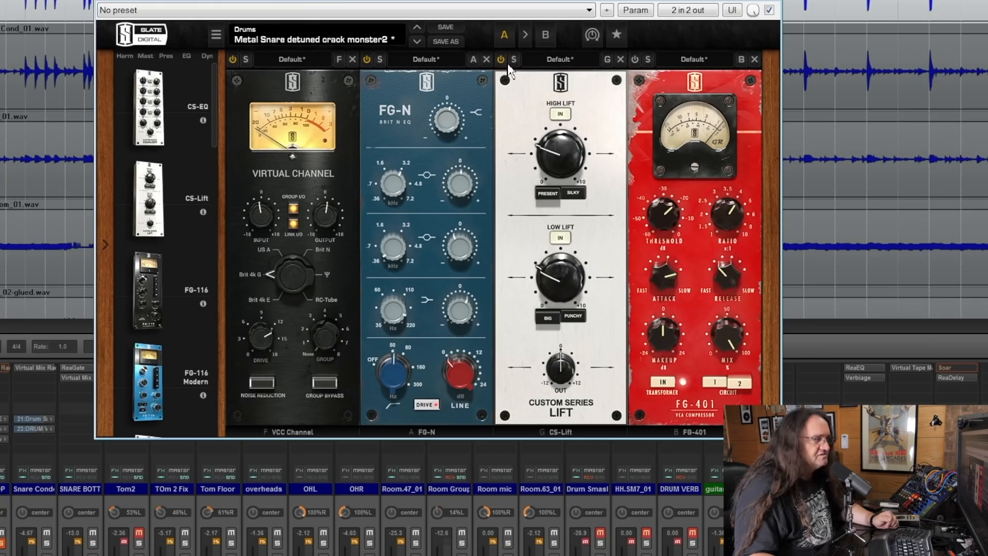
click(233, 59)
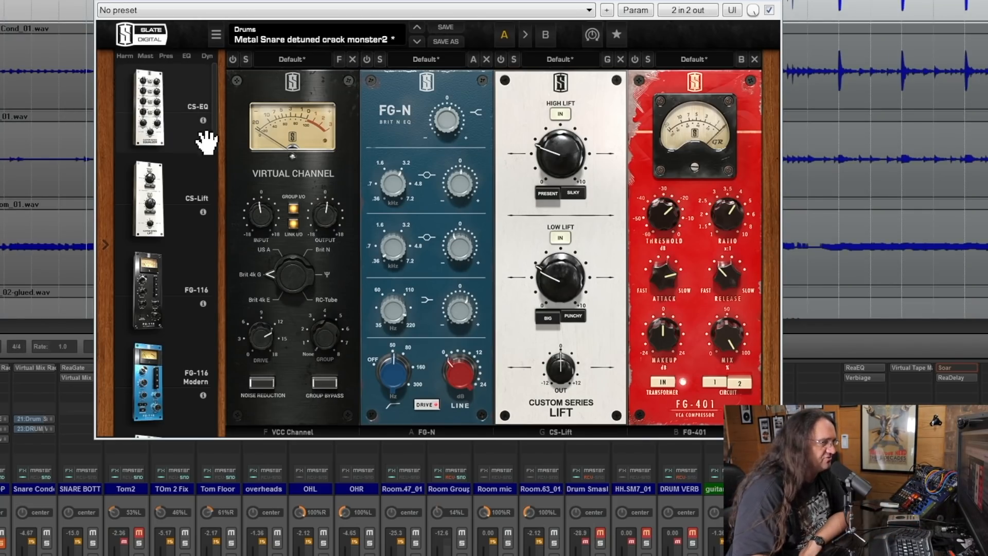
click(233, 60)
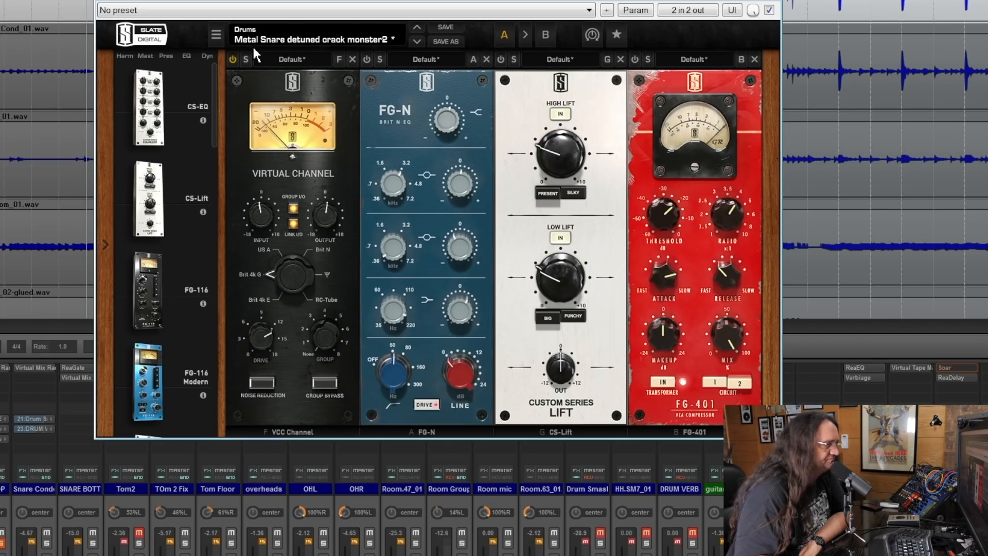
mouse_move(268, 337)
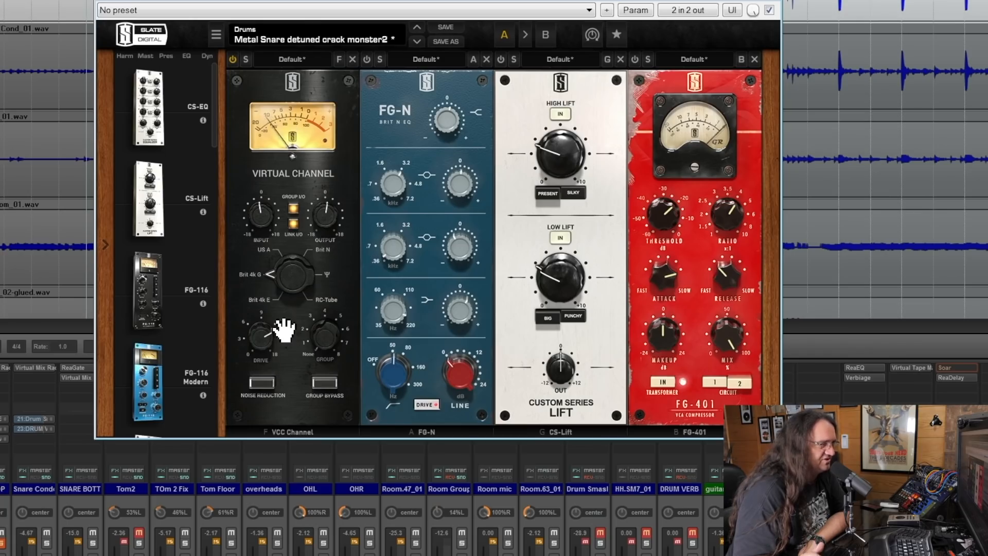
Step: Turn on the FG-N EQ module, examine its band settings, and toggle it to compare the snare with and without EQ
click(365, 59)
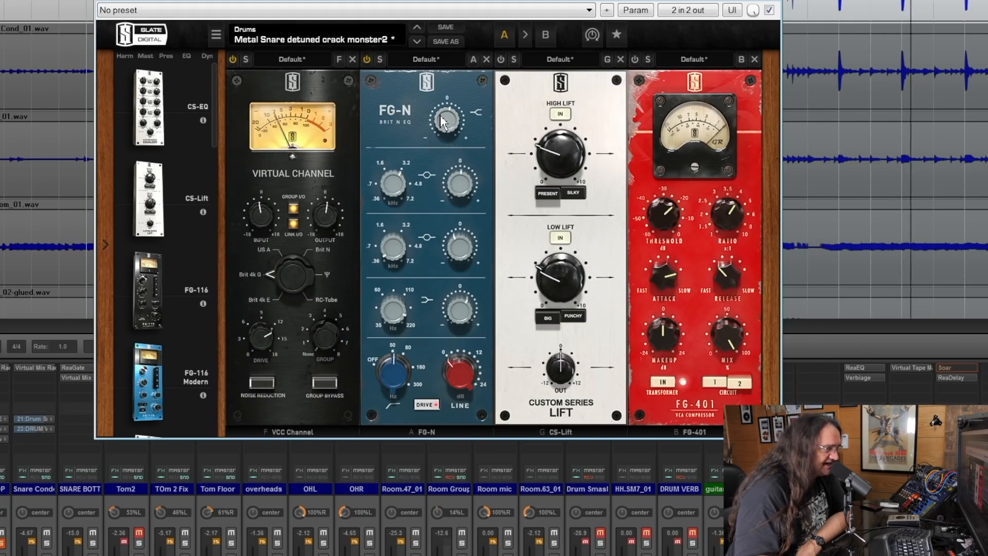
mouse_move(457, 189)
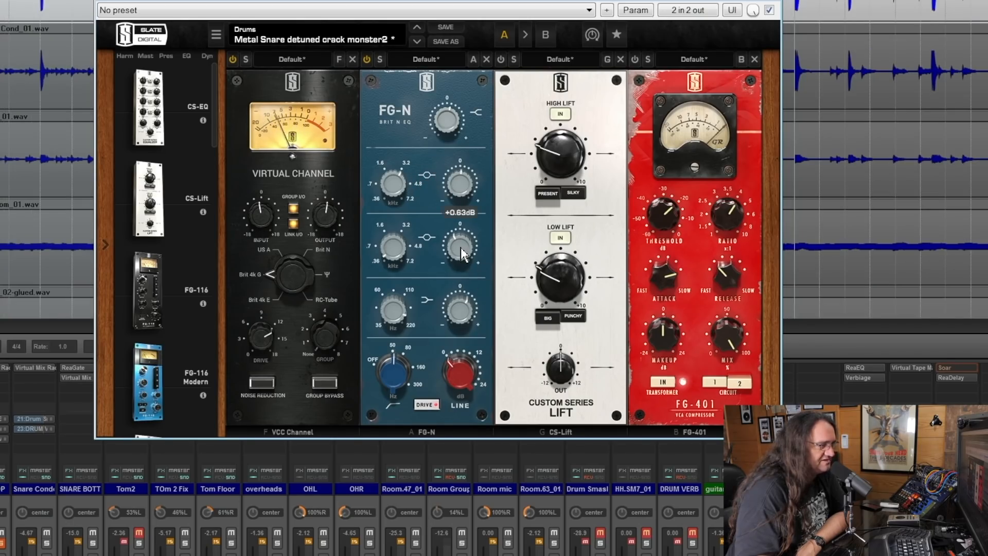
mouse_move(461, 249)
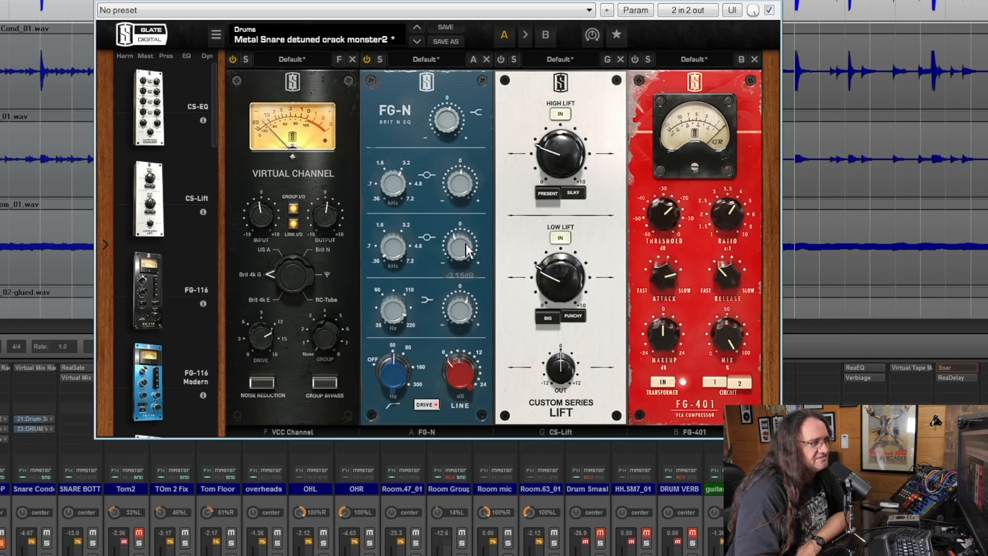
mouse_move(409, 254)
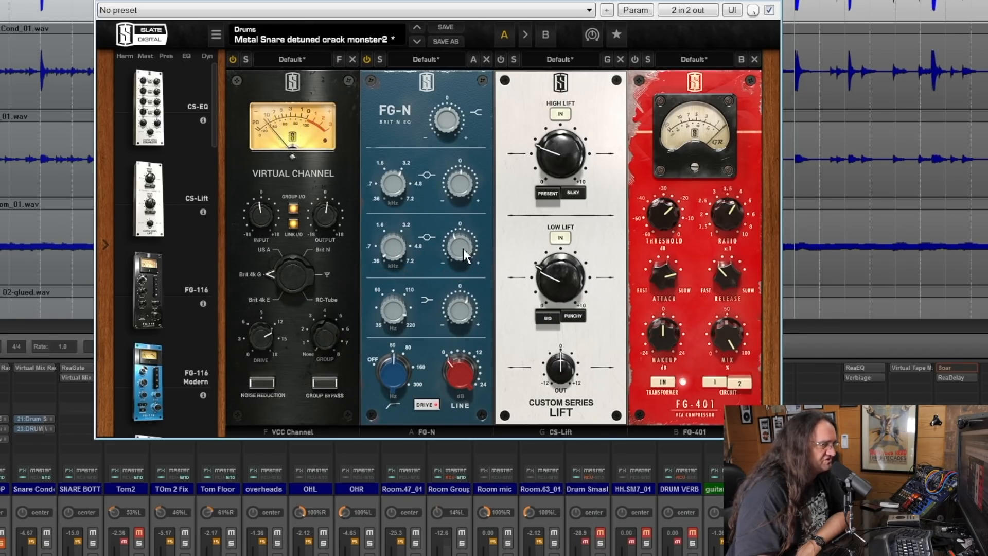
mouse_move(450, 315)
mouse_move(393, 315)
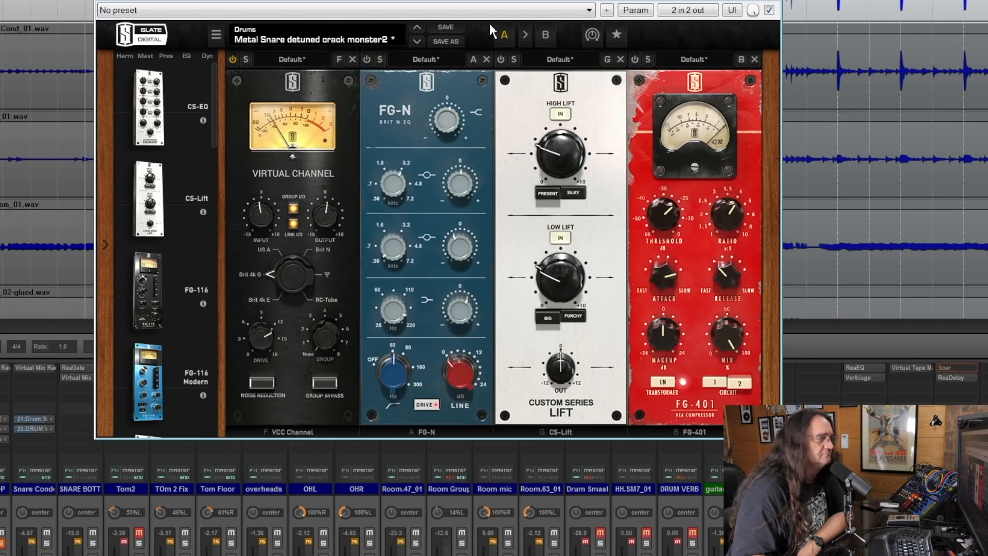
click(366, 58)
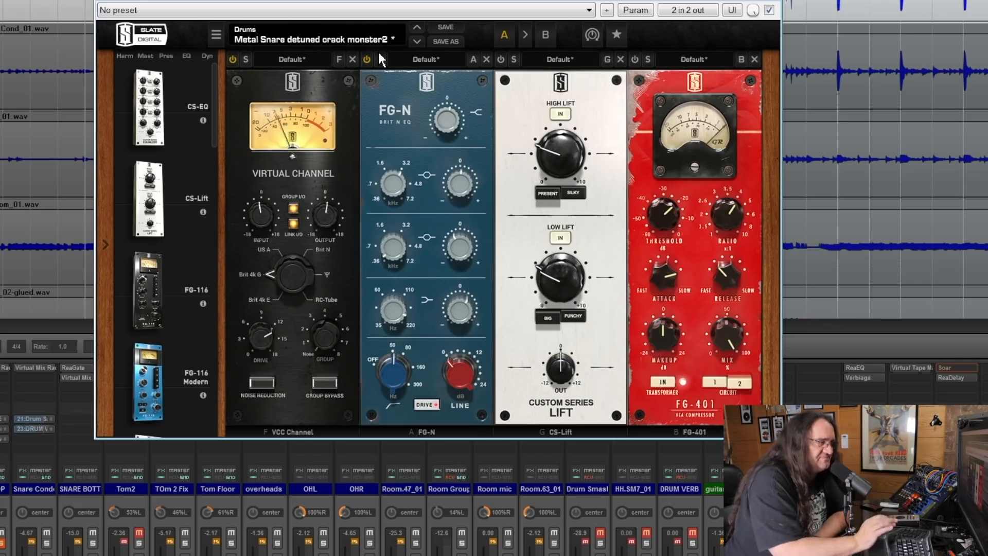
Step: Turn on the CS-Lift module, set its High Lift to 3.11, and try out the Low Lift amount
click(501, 59)
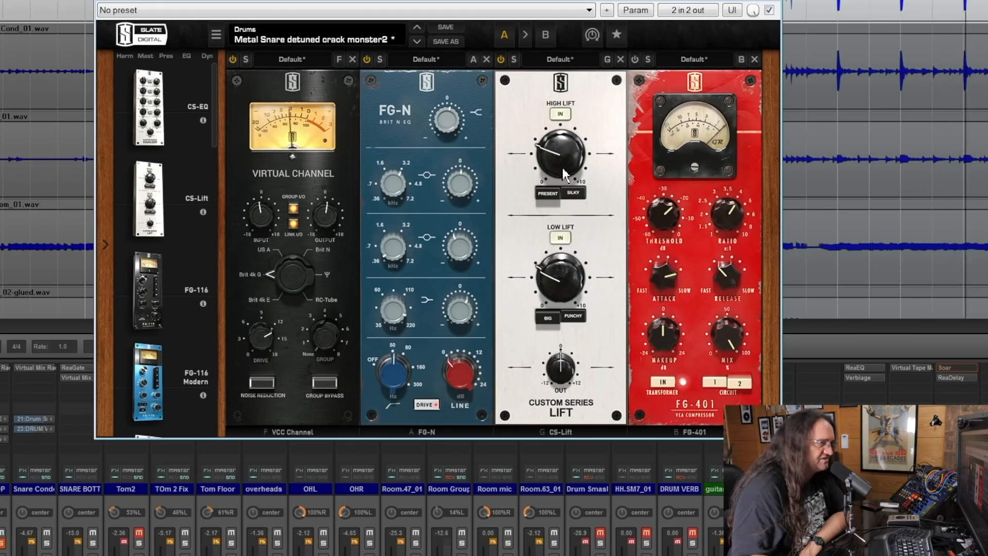
mouse_move(592, 277)
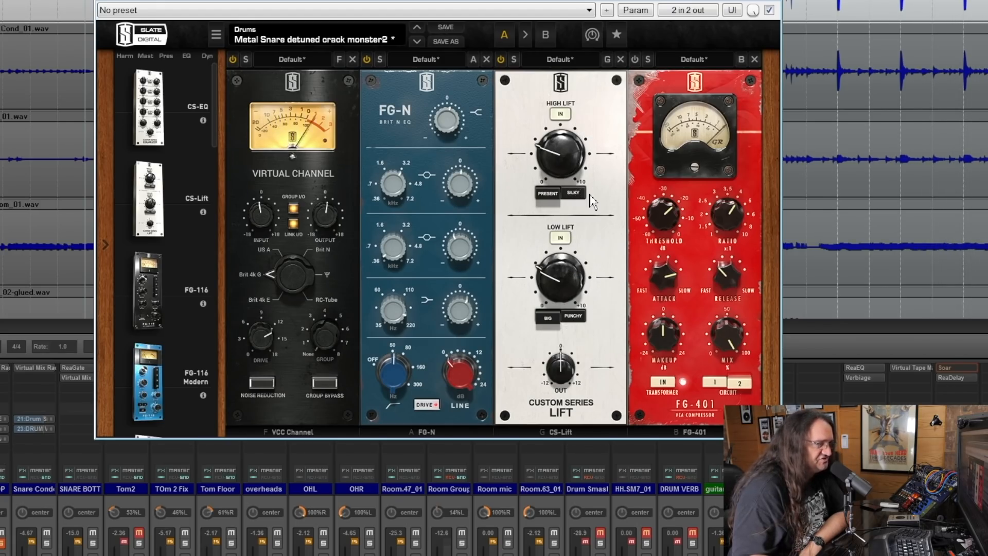
drag(552, 146, 548, 169)
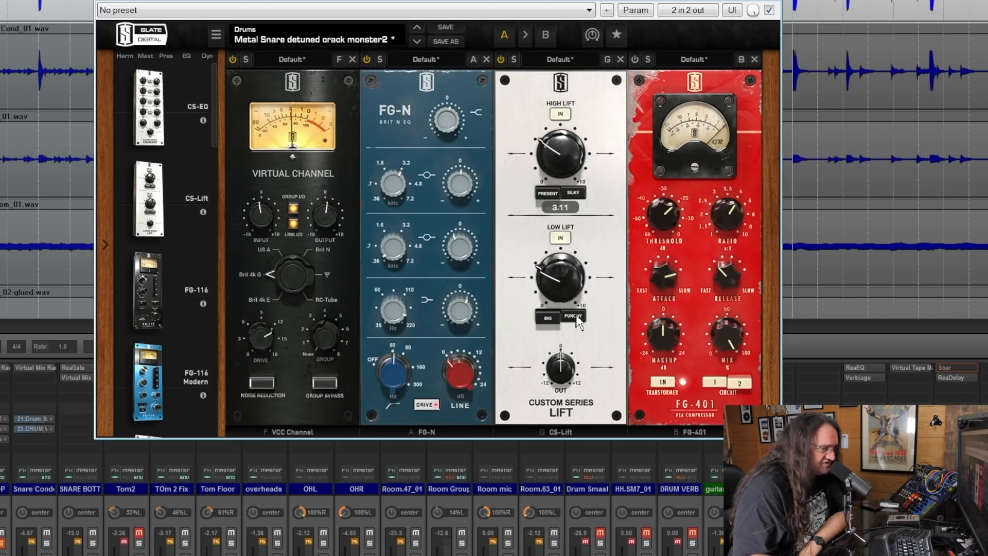
drag(559, 280, 584, 230)
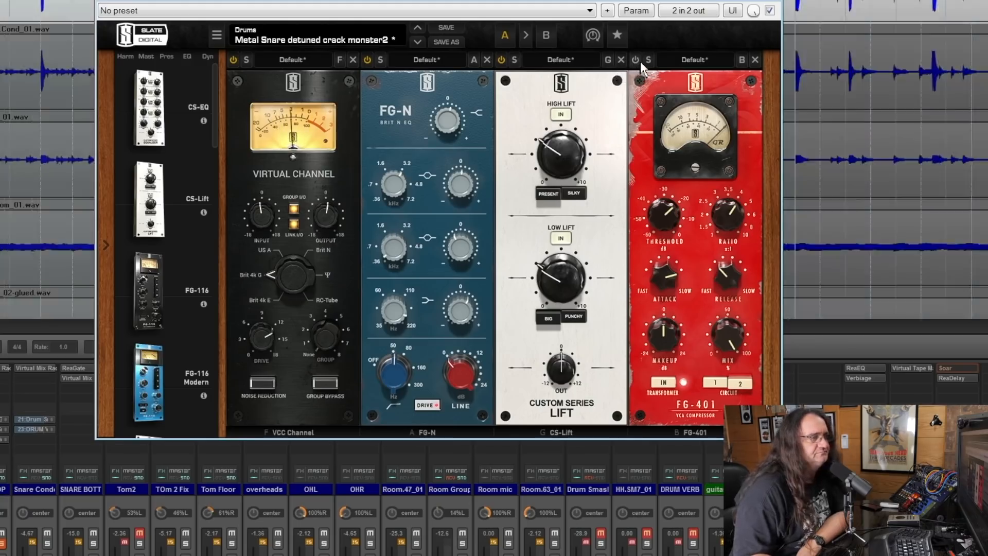
Step: Turn on the FG-401 compressor in Snare TOP's Virtual Mix Rack and close the rack
click(640, 61)
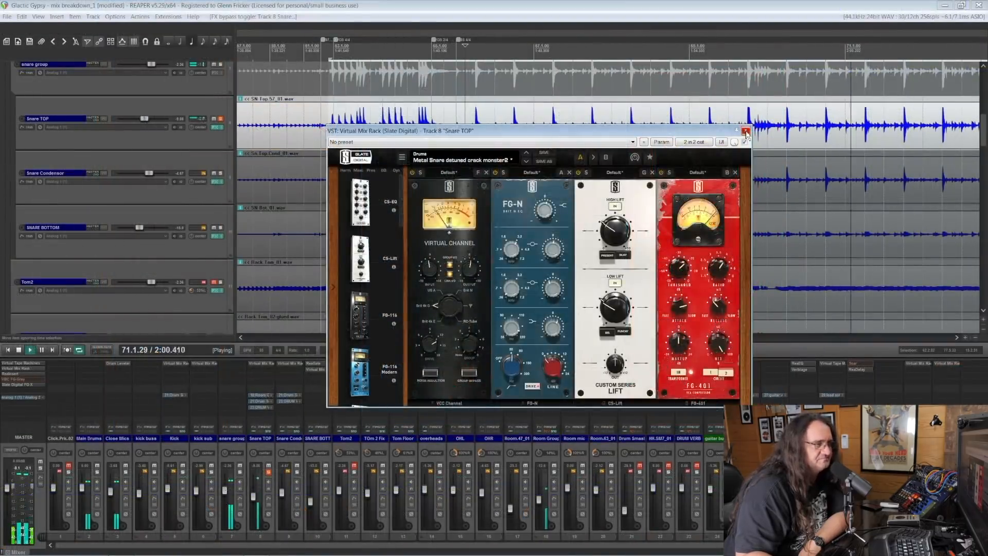
click(746, 132)
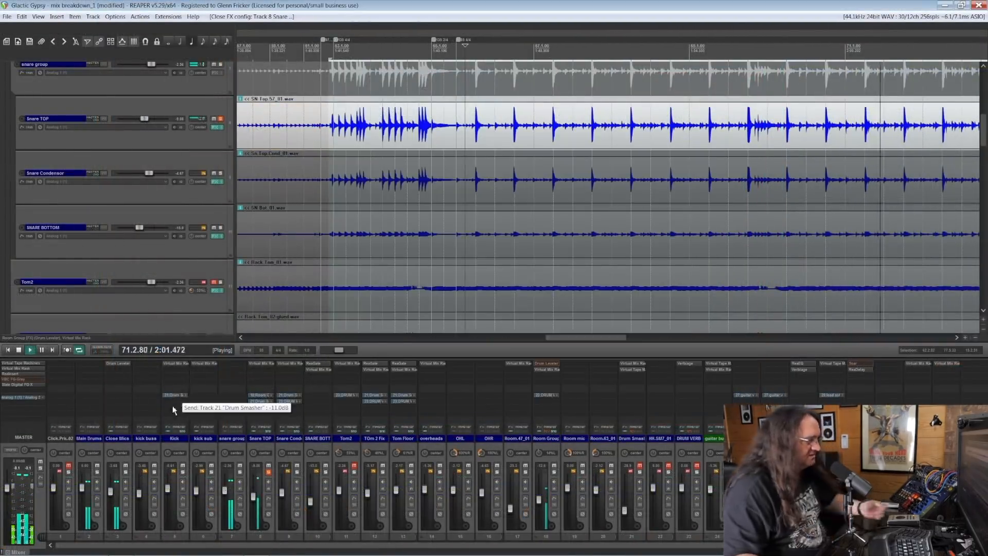
Step: Switch the solo to Snare Condensor, open its Virtual Mix Rack, and turn on the CS-Lift module
click(301, 476)
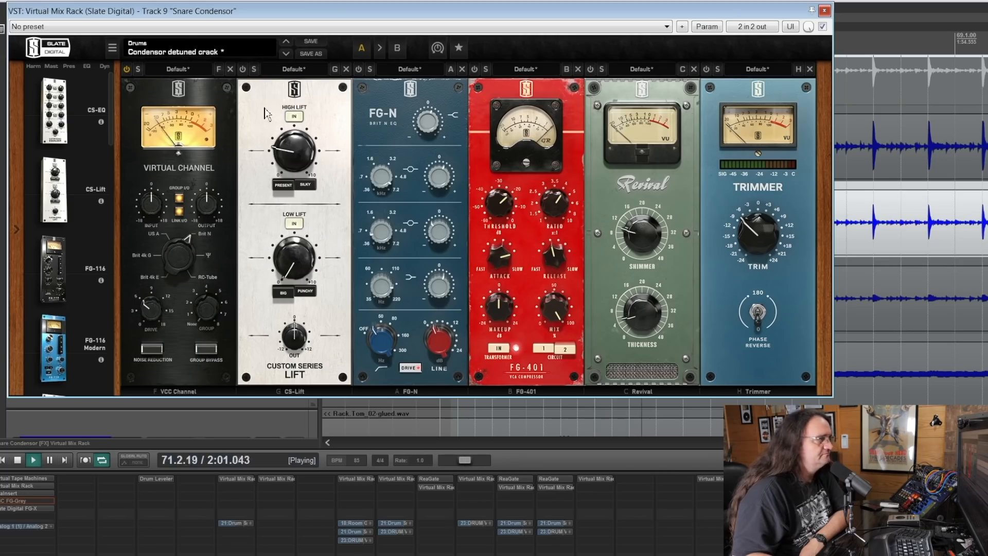
mouse_move(295, 149)
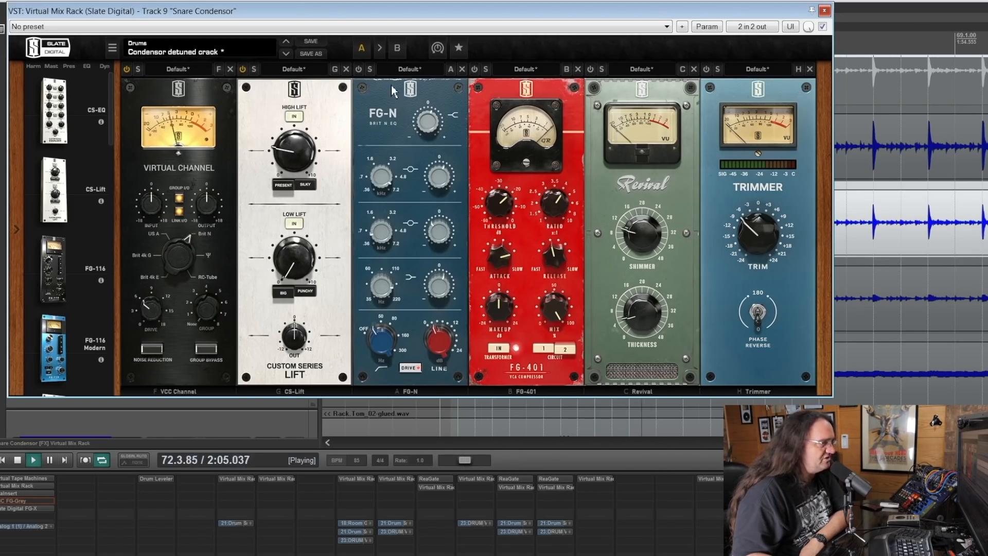
drag(308, 253, 290, 295)
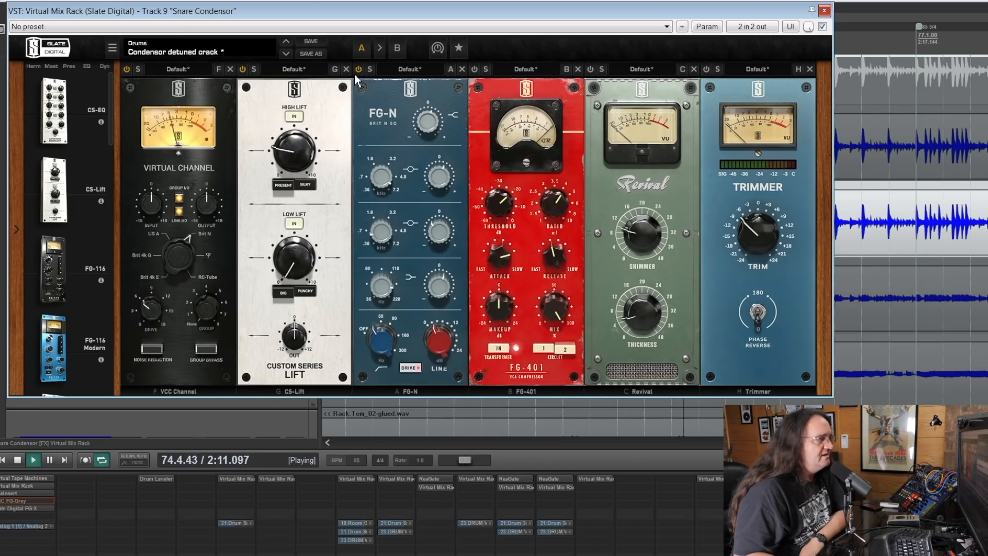
Step: Turn on Snare Condensor's FG-N EQ module and examine its frequency, gain, low-cut and line drive settings
mouse_move(435, 127)
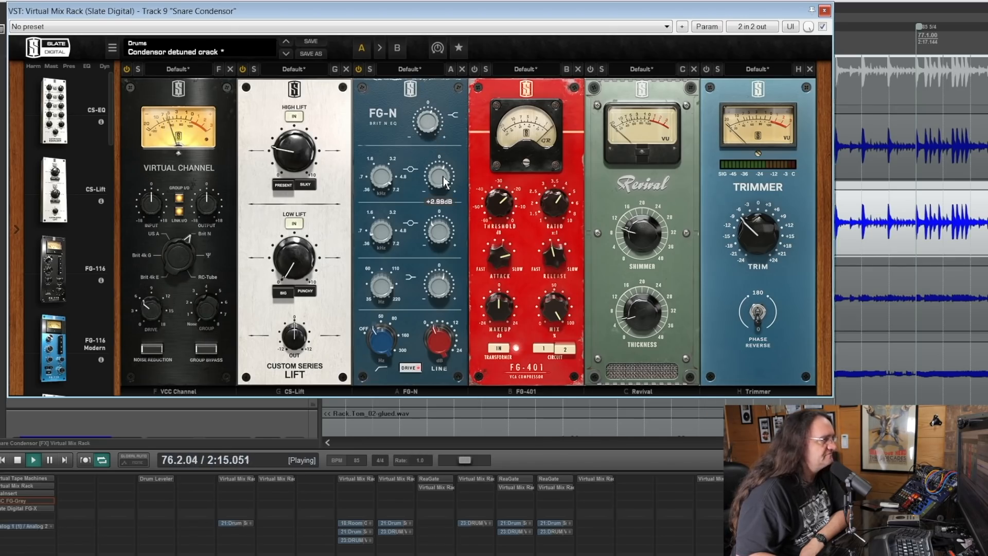
mouse_move(392, 181)
mouse_move(443, 180)
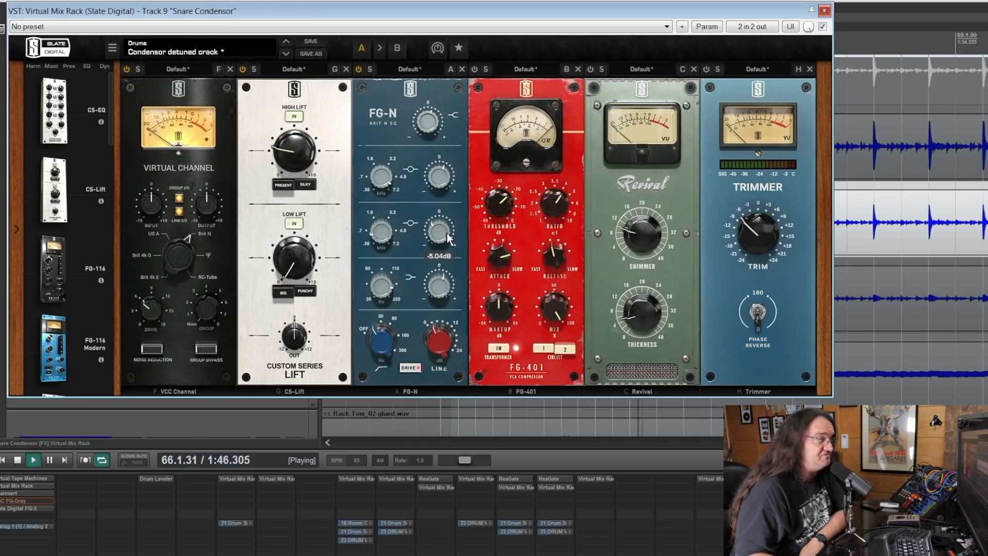
mouse_move(385, 298)
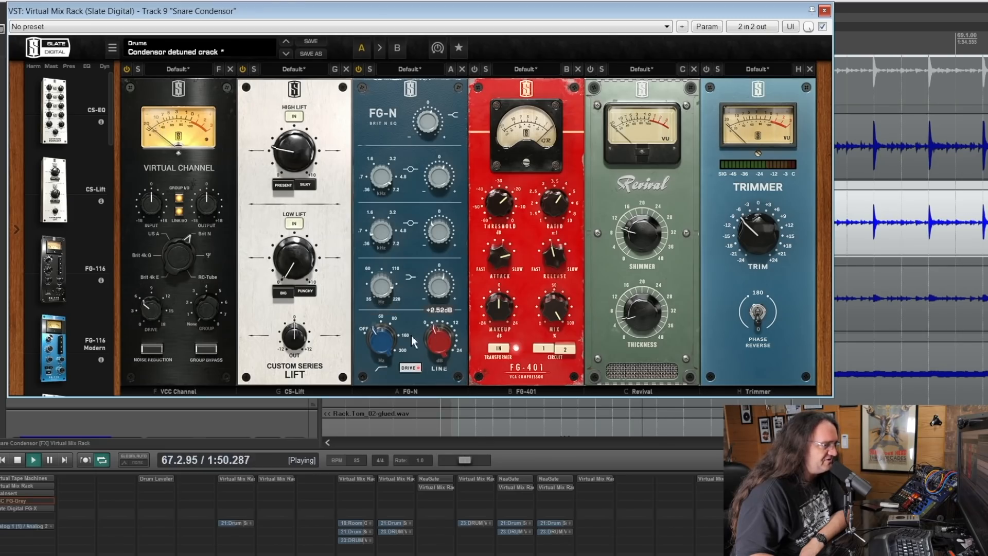
drag(388, 337, 443, 324)
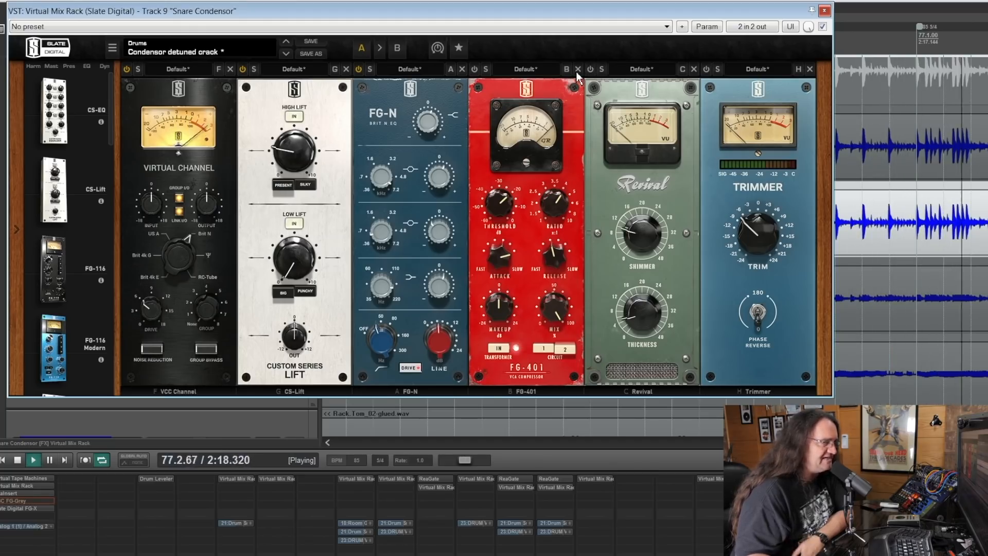
Step: Turn on Snare Condensor's FG-401 compressor and try out different release settings
click(482, 69)
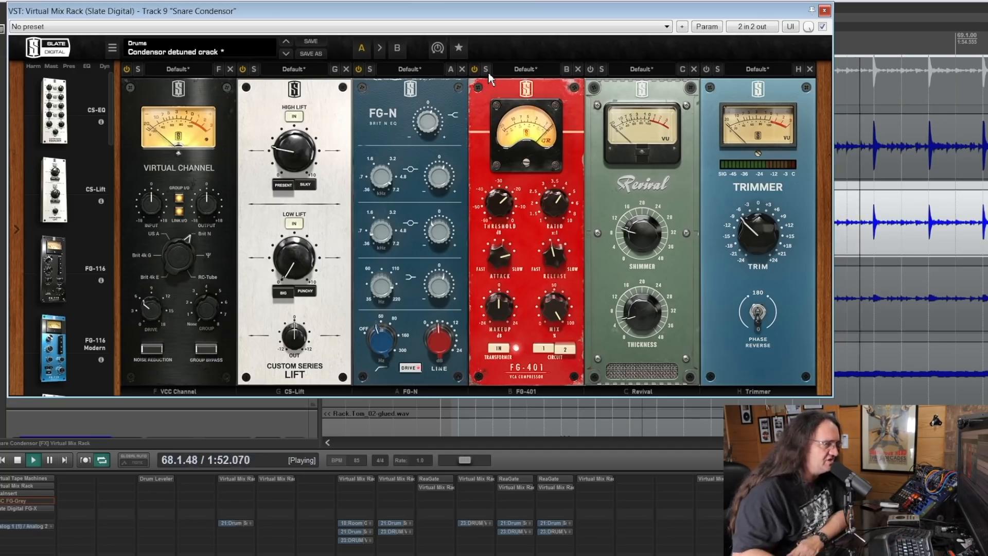
drag(561, 257, 569, 208)
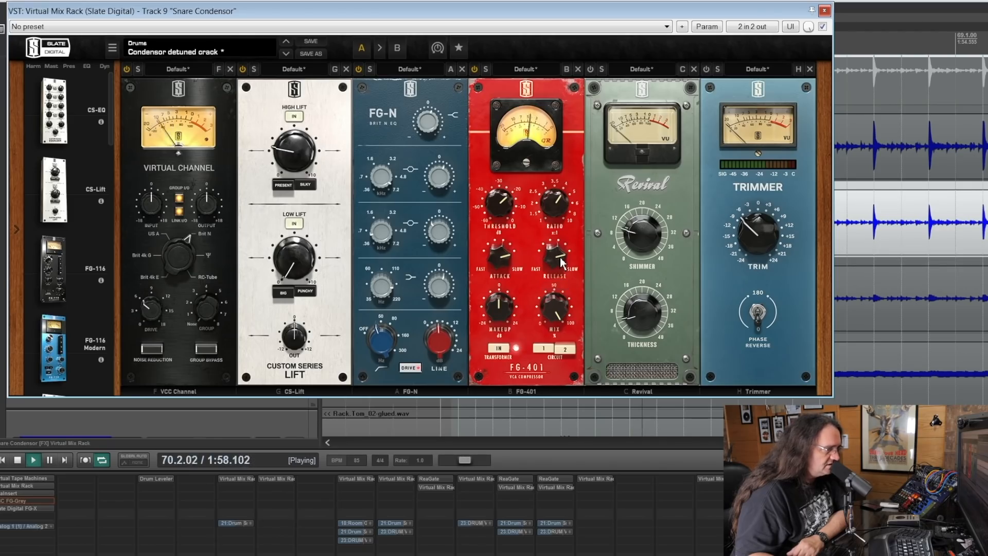
drag(558, 296, 555, 345)
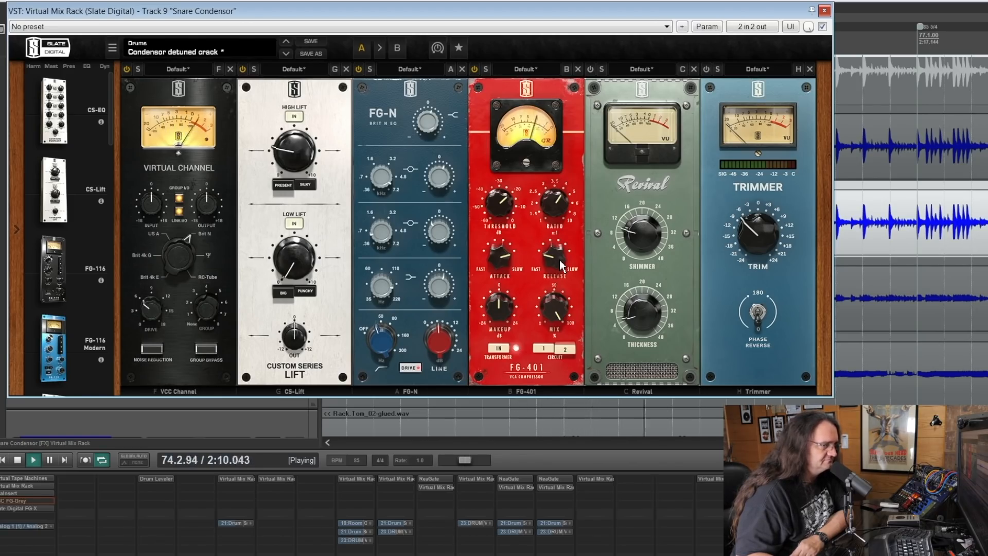
drag(560, 260, 569, 234)
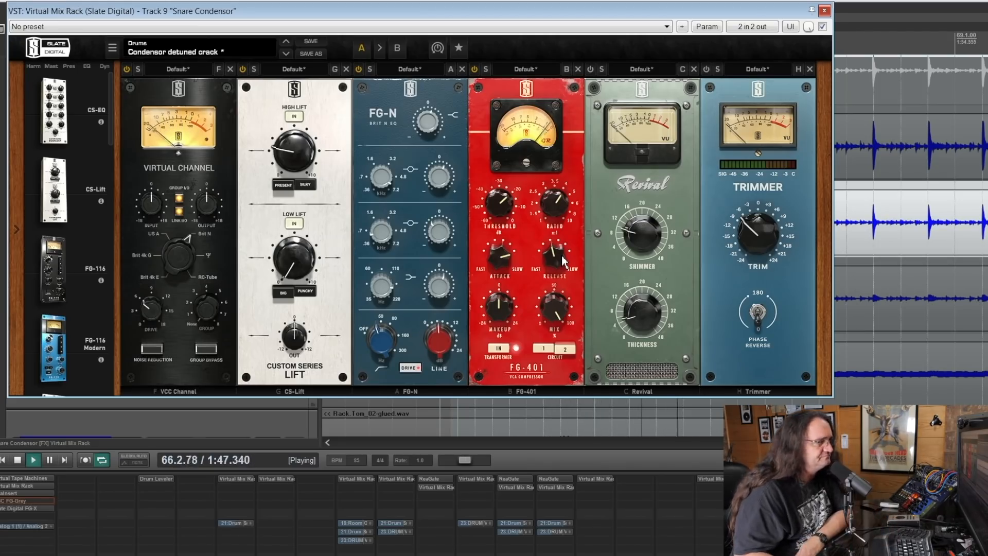
drag(558, 263, 564, 250)
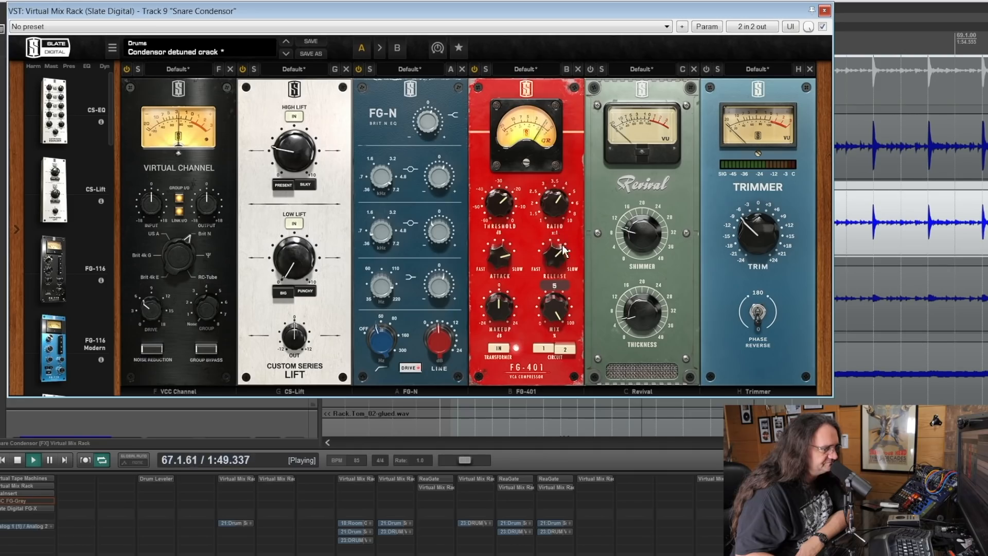
drag(558, 271, 569, 229)
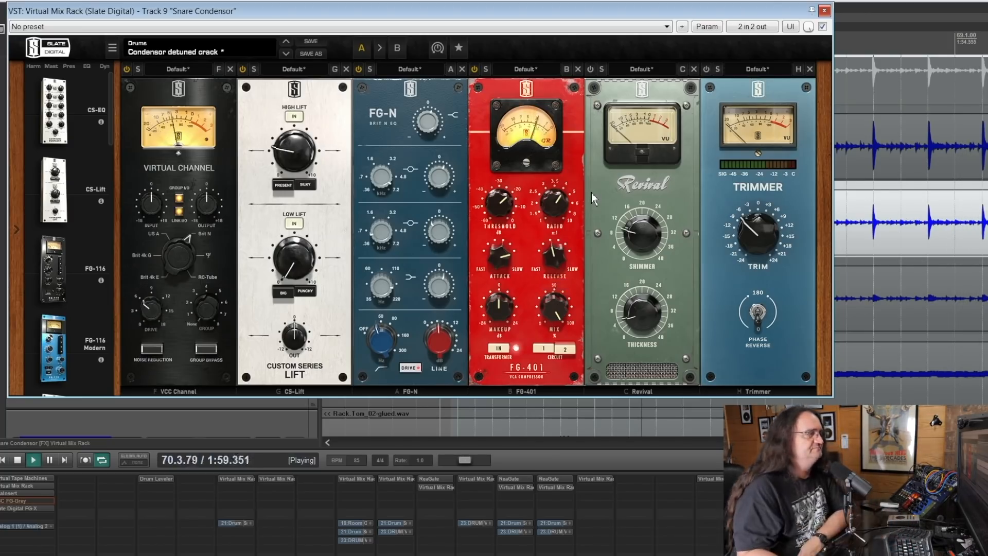
Step: Turn on the Revival and Trimmer modules, adjusting the Trimmer's level, and close Snare Condensor's rack
click(591, 69)
mouse_move(649, 240)
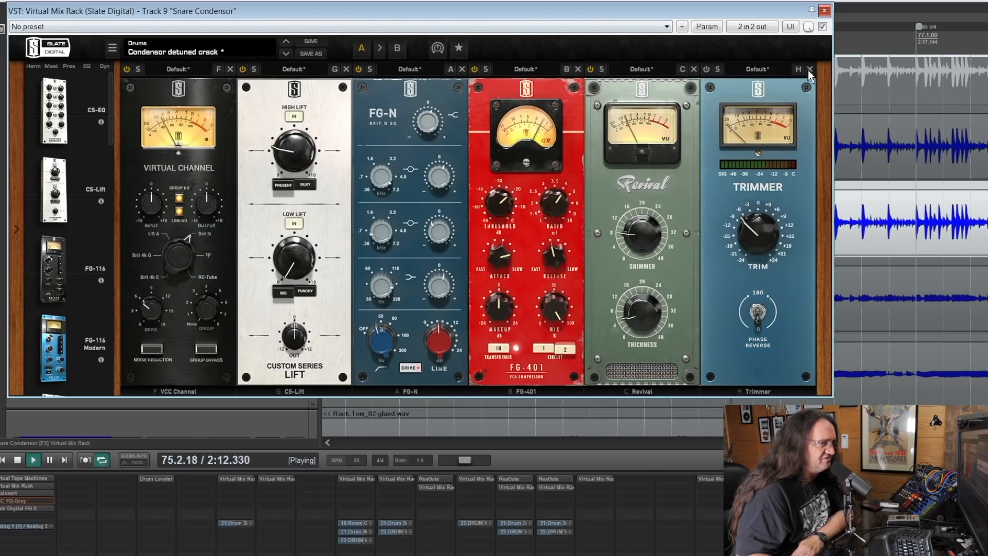
click(707, 69)
drag(761, 222, 764, 226)
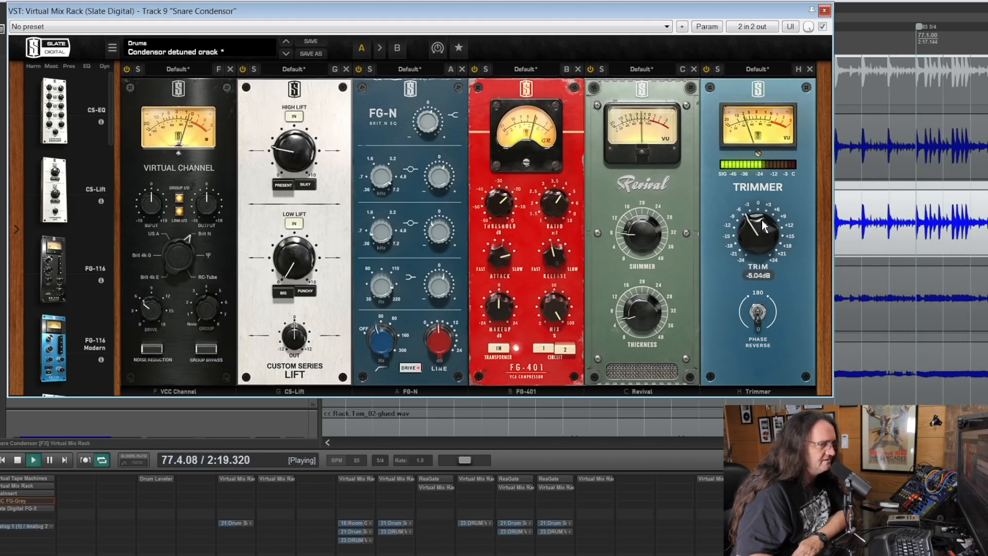
click(824, 10)
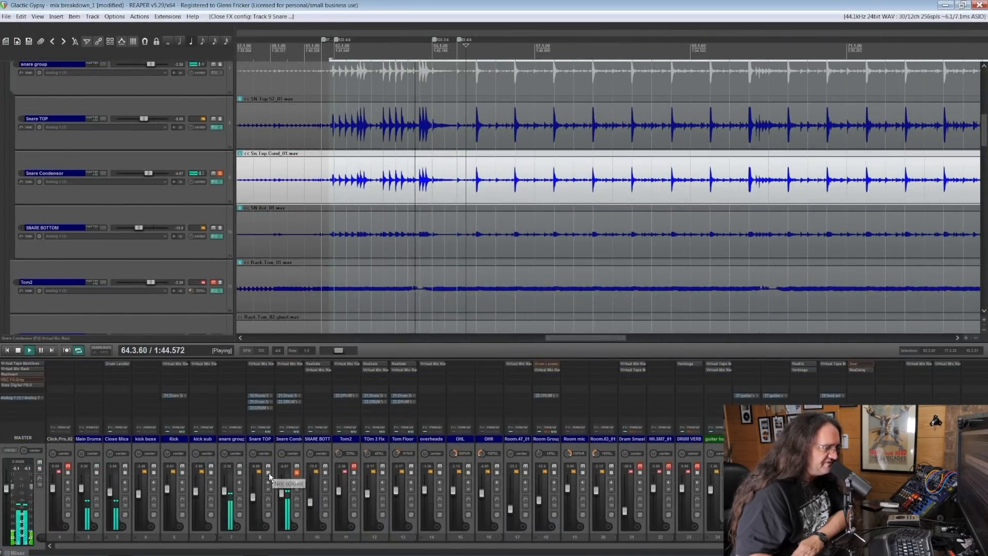
Step: Solo Snare TOP together with Snare Condensor and toggle Snare Condensor's phase inversion on and off to compare
click(268, 472)
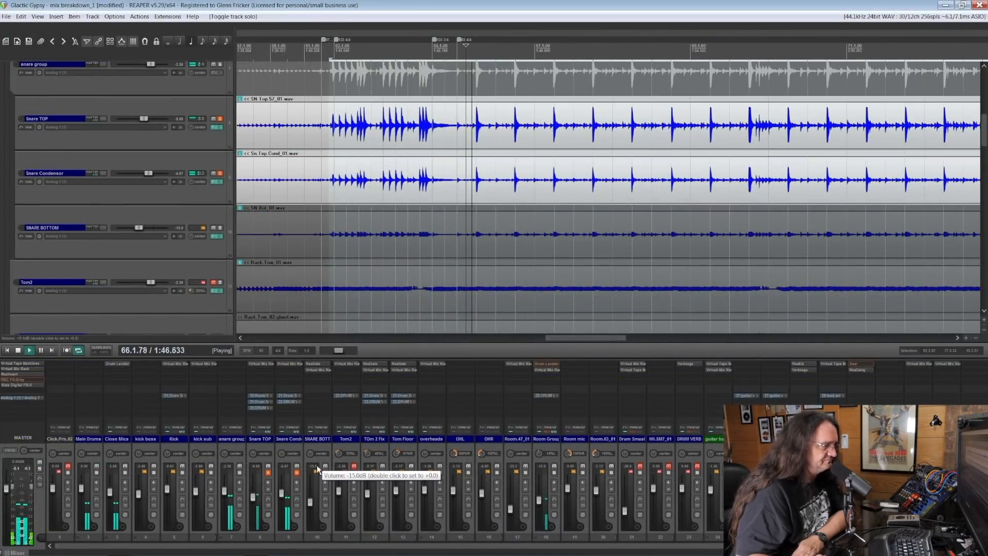
click(297, 515)
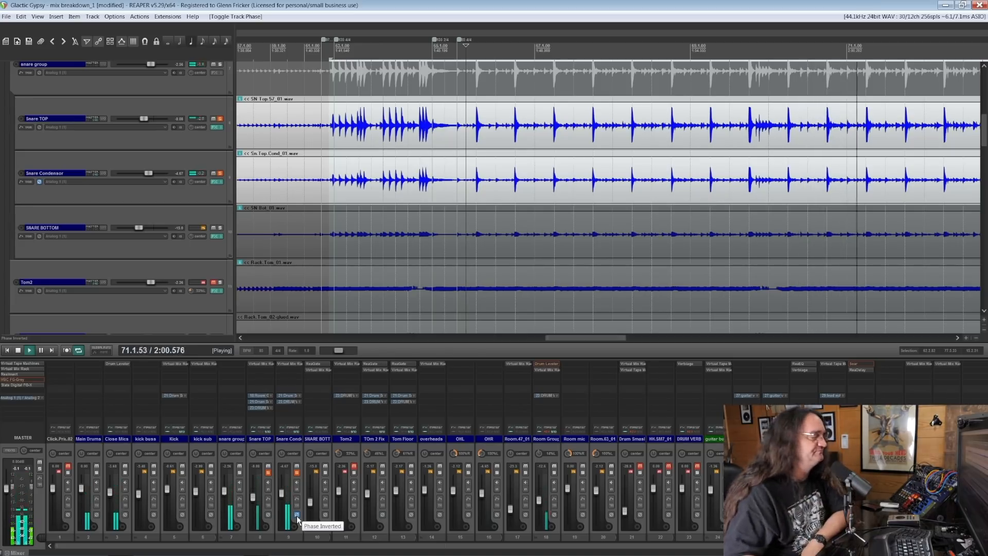
click(298, 515)
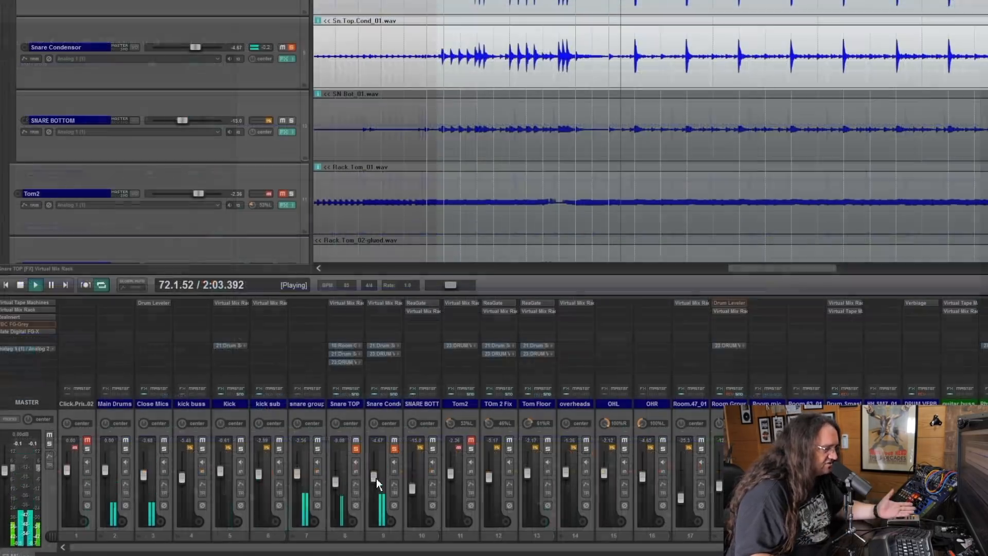
Step: Try contrasting fader balances between Snare TOP and Snare Condensor, and audition each microphone soloed on its own
mouse_move(375, 478)
mouse_down()
mouse_move(379, 470)
mouse_move(339, 486)
mouse_move(376, 474)
mouse_up()
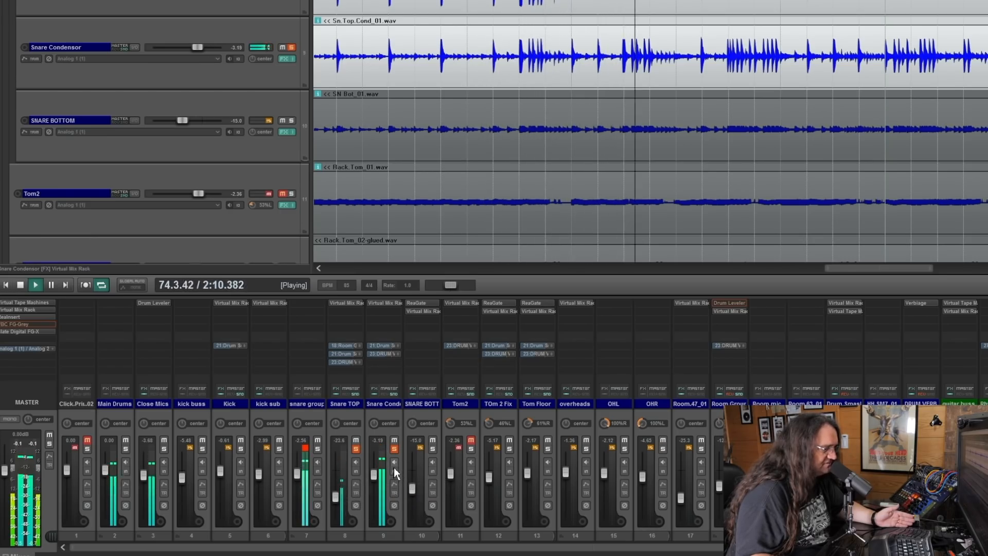
drag(336, 497, 375, 495)
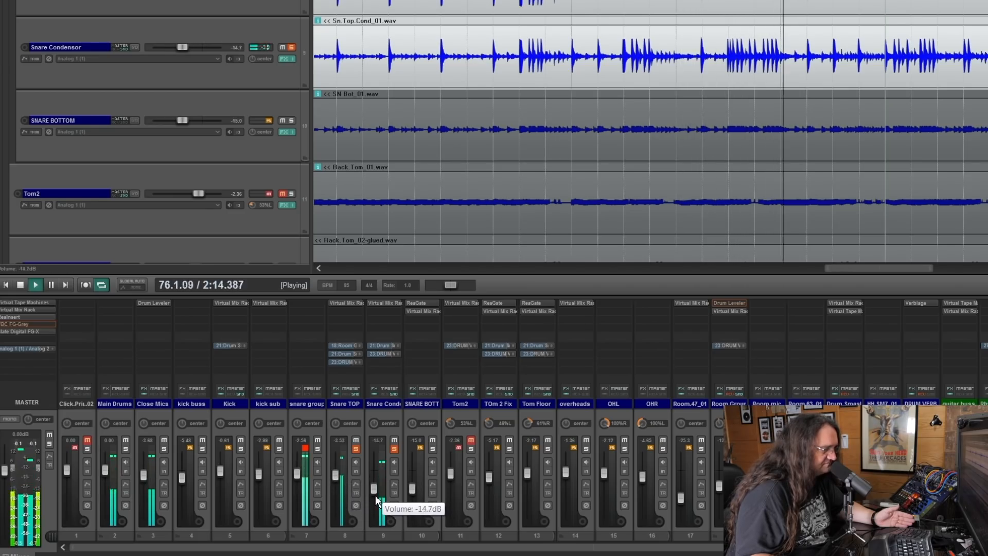
ctrl+alt+click(395, 451)
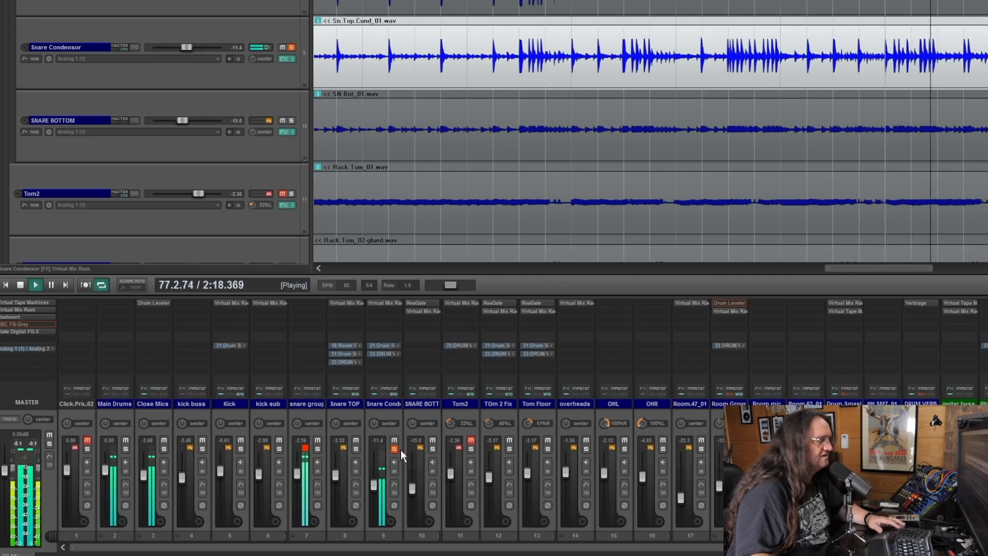
ctrl+alt+click(356, 448)
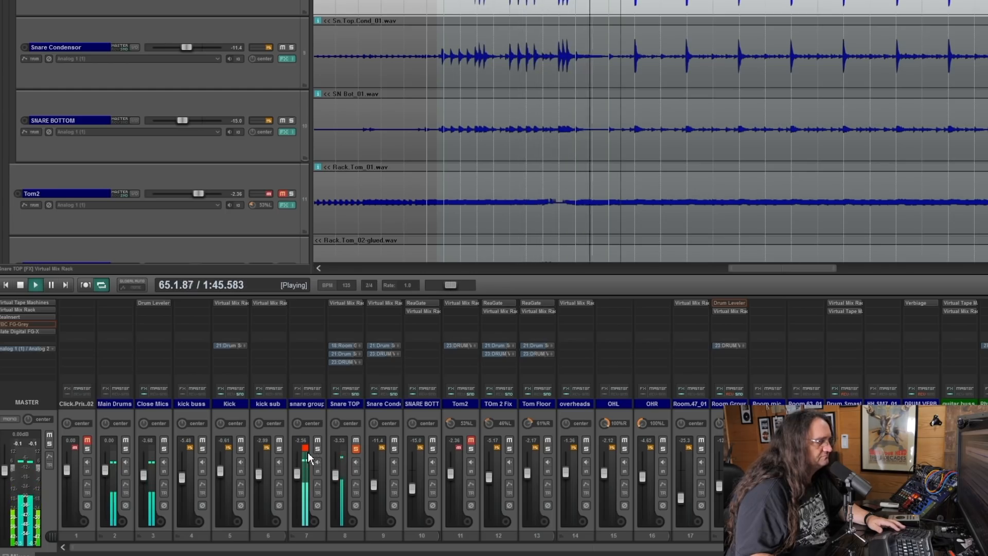
Step: Solo Snare Condensor alongside Snare TOP and raise the Snare Condensor fader to -4.42 dB
scroll(339, 479, down, 3)
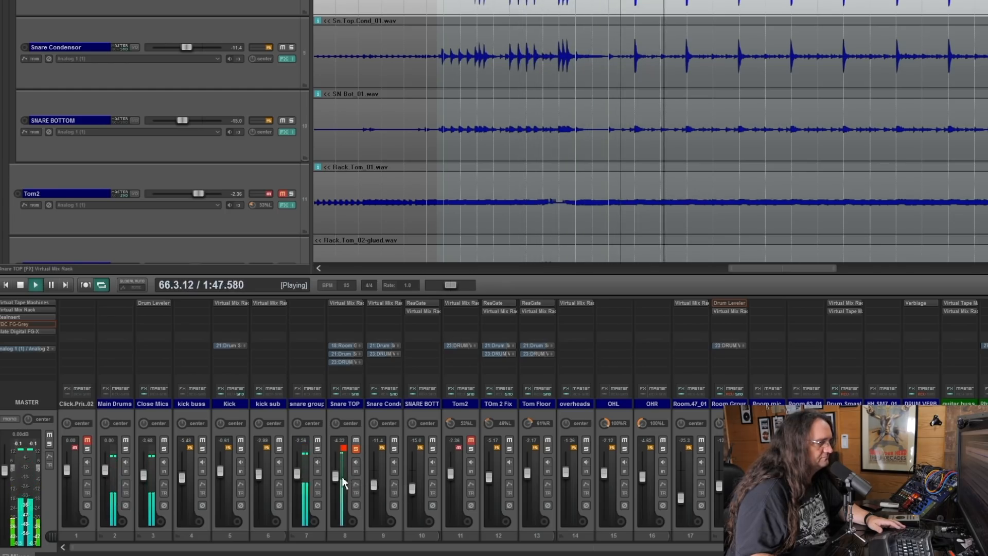
click(395, 450)
scroll(381, 479, up, 4)
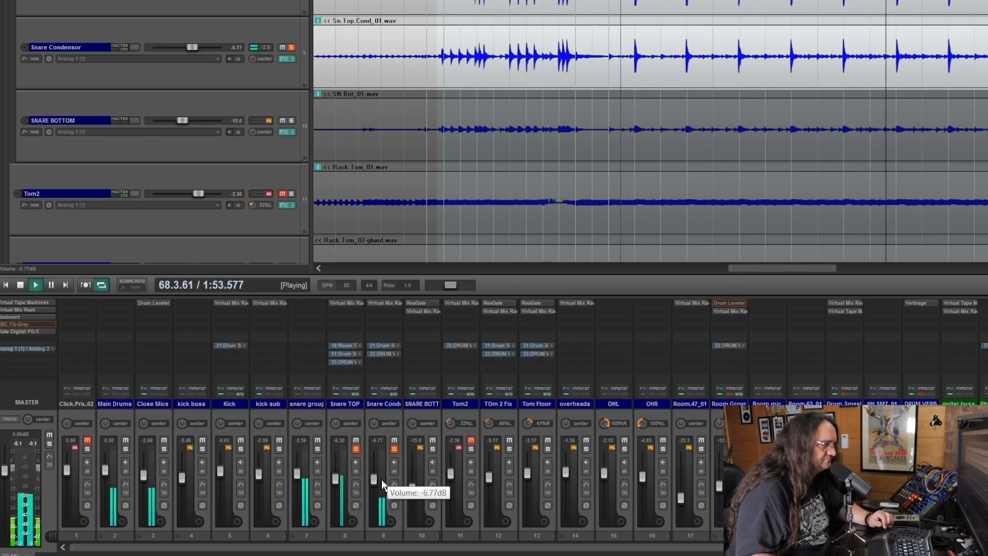
scroll(378, 477, up, 2)
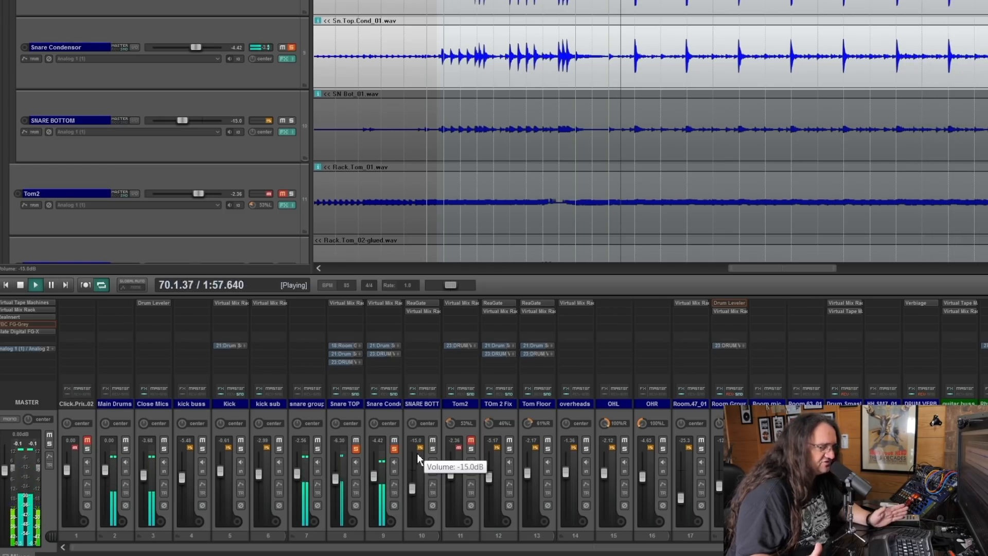
Step: Lower Snare TOP to about -10 dB and raise Snare Condensor to -2.90 dB, toggling Snare TOP's solo to compare
scroll(334, 484, down, 3)
click(355, 449)
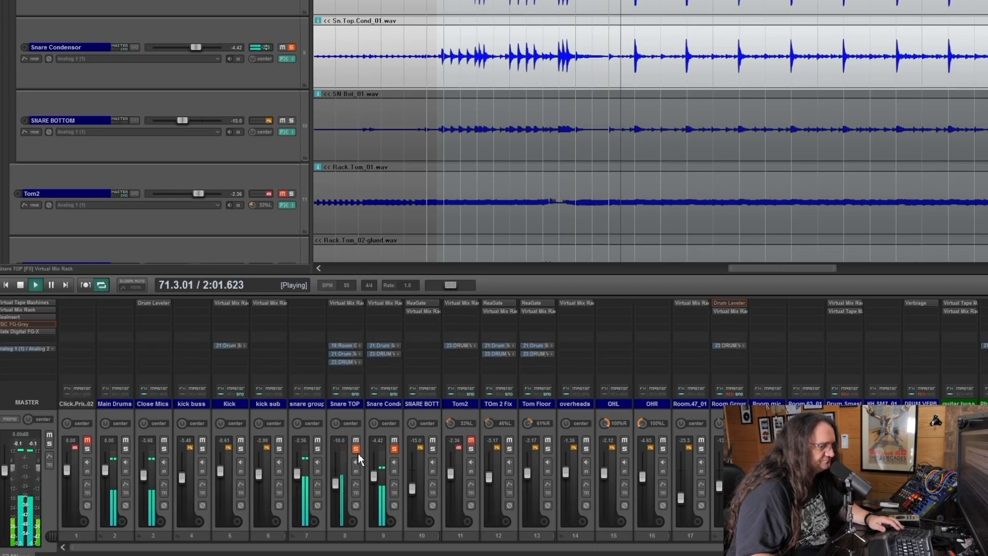
scroll(375, 477, up, 2)
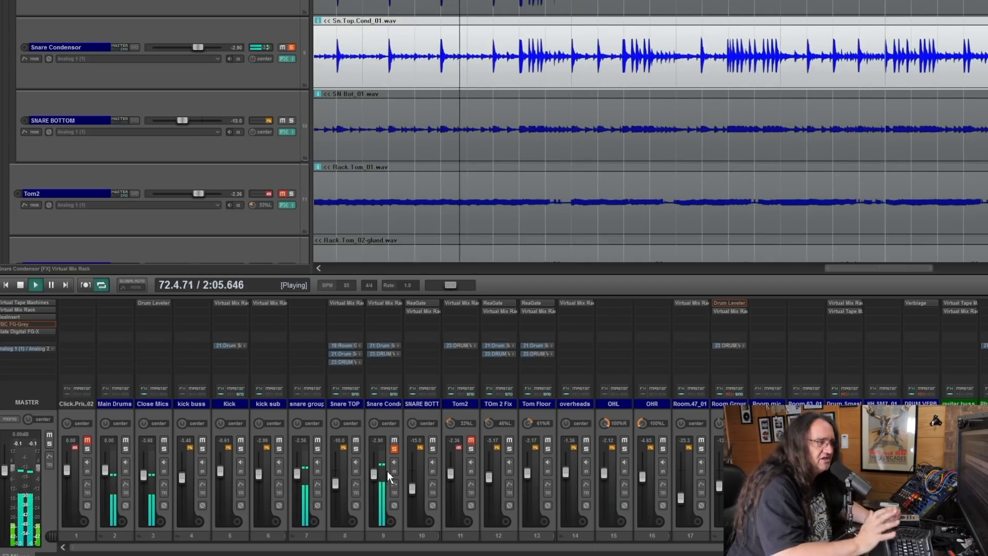
click(357, 447)
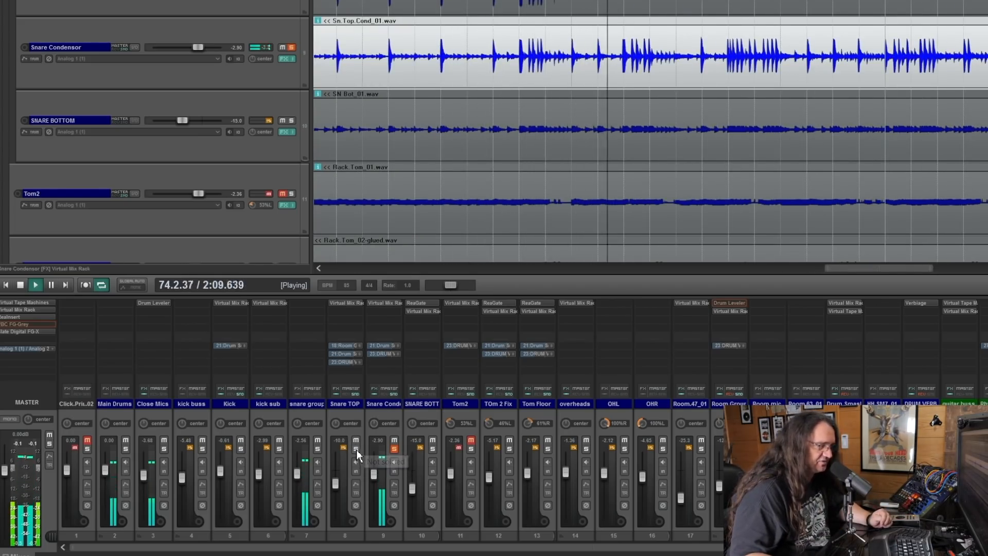